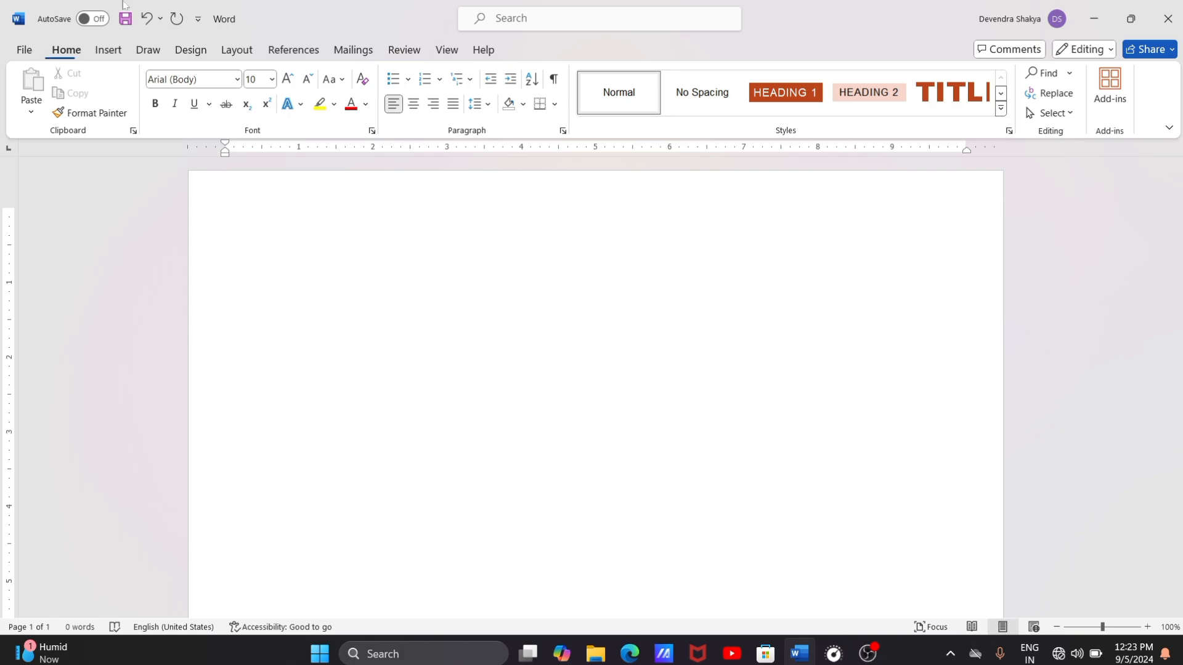
# Step: Enter the deliberately misspelled word "Computre" on the document's first line, with the Review tools displayed
pyautogui.click(392, 50)
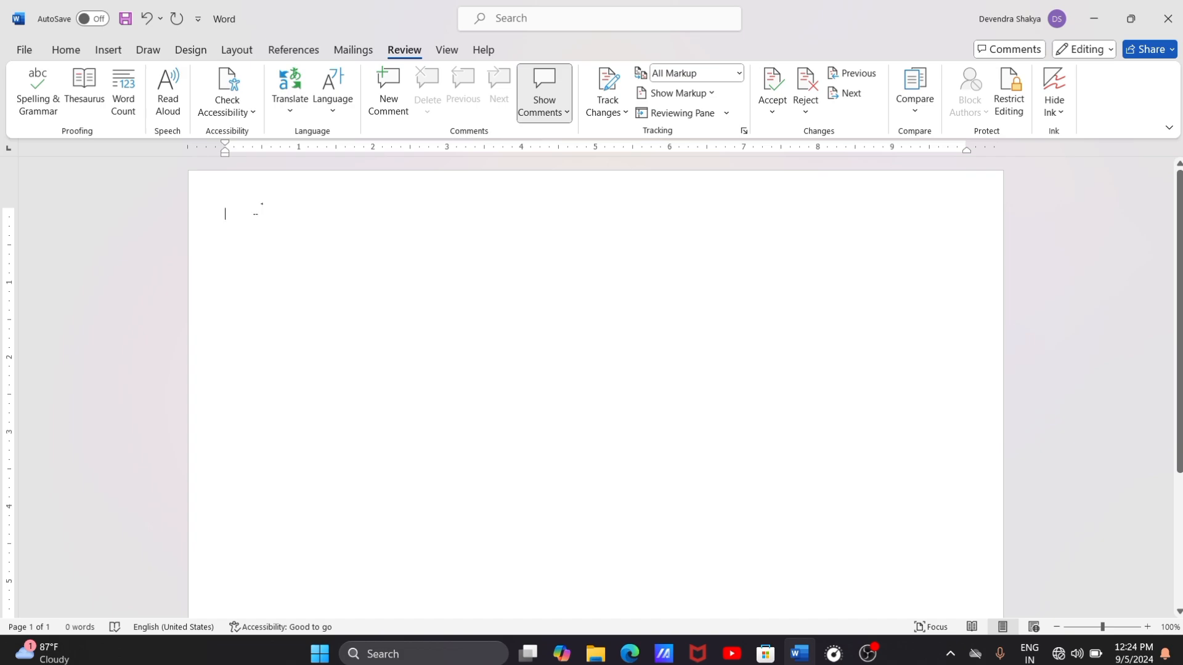
pyautogui.write('comp')
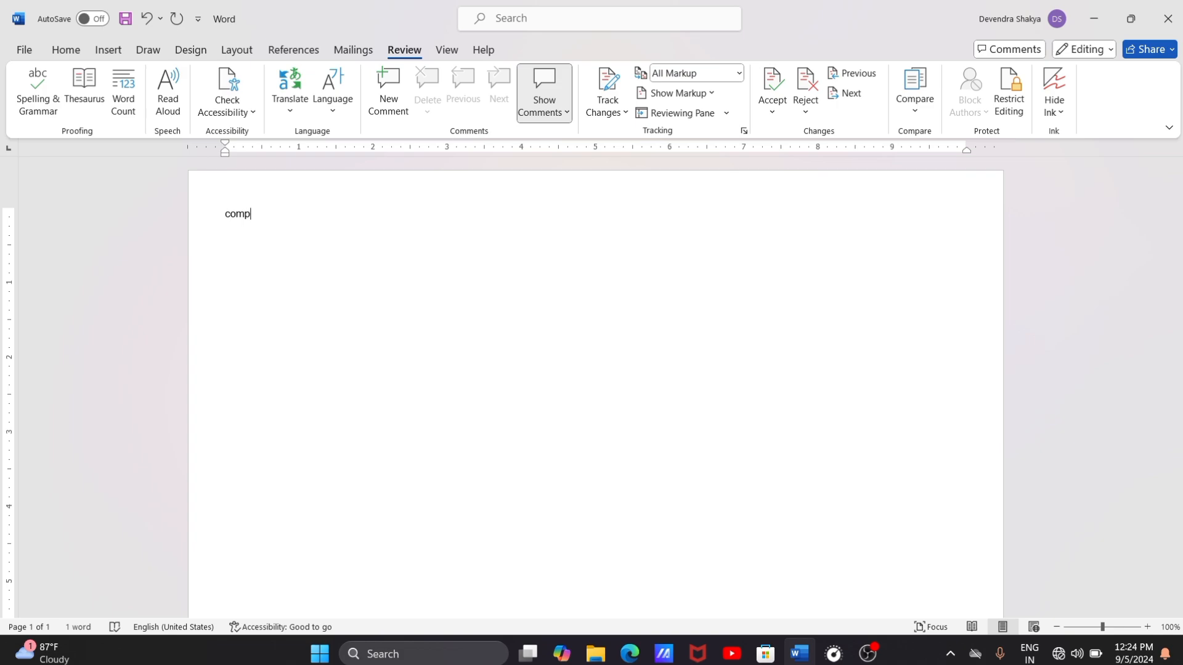
pyautogui.write('uter')
pyautogui.press('Return')
pyautogui.hotkey('ctrl', 'z')
pyautogui.press('BackSpace')
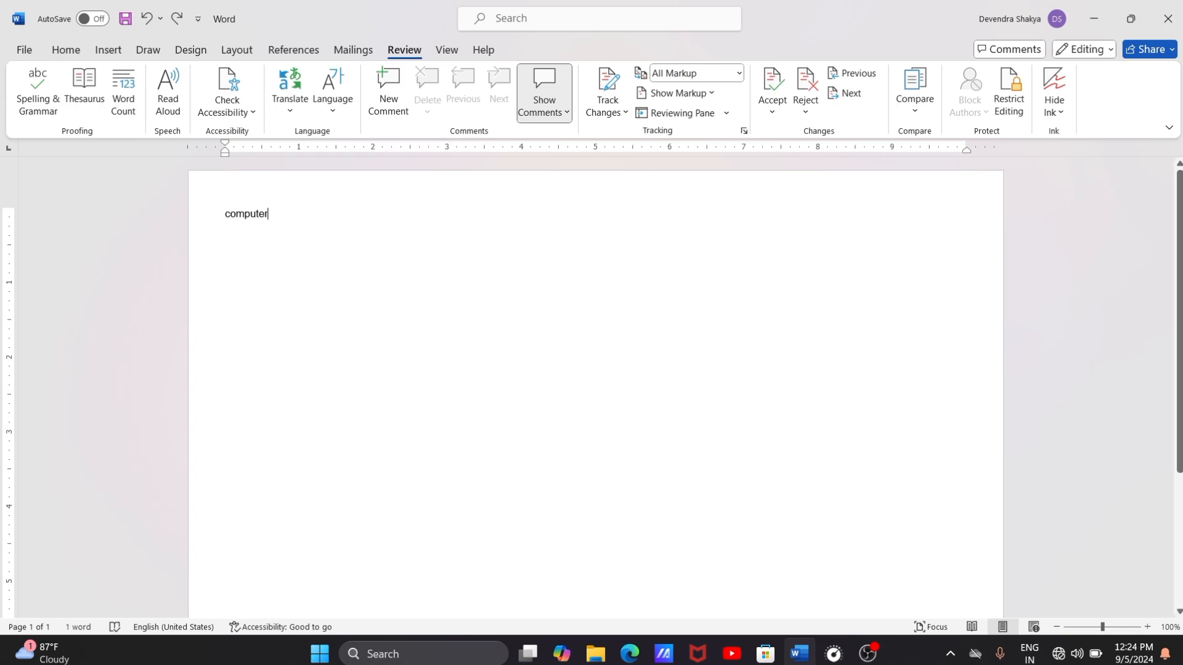
pyautogui.press('BackSpace')
pyautogui.press('BackSpace')
pyautogui.write('re')
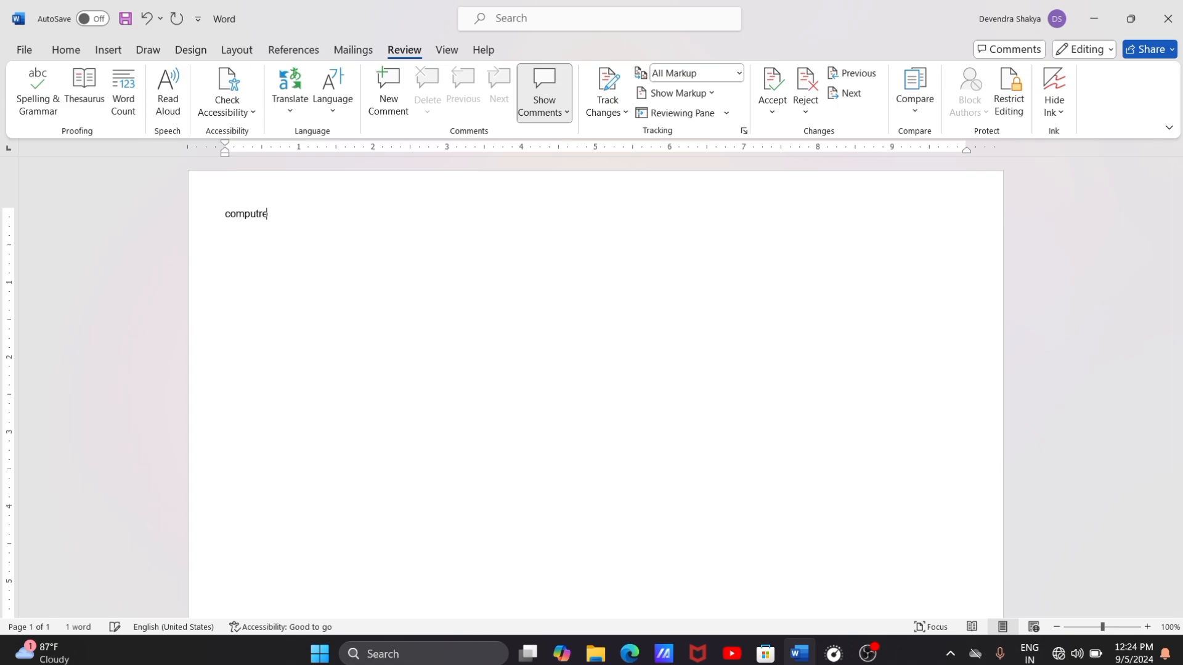
pyautogui.press('Return')
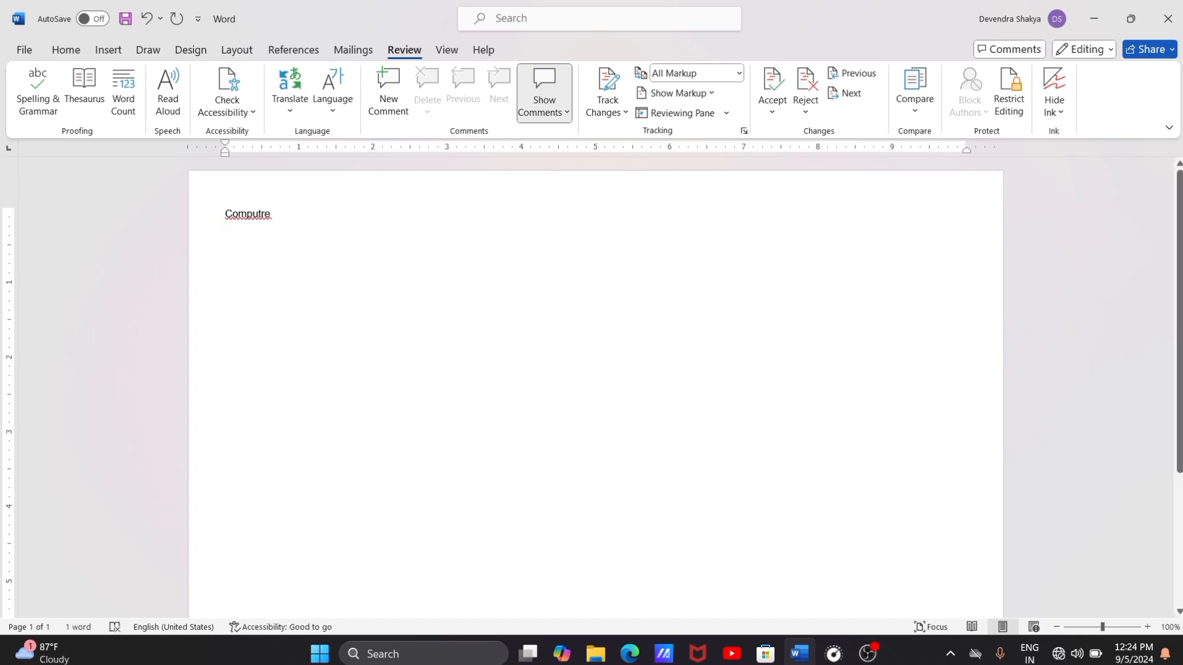
# Step: Enlarge the word "Computre" to font size 22
pyautogui.moveTo(271, 216); pyautogui.dragTo(225, 216)
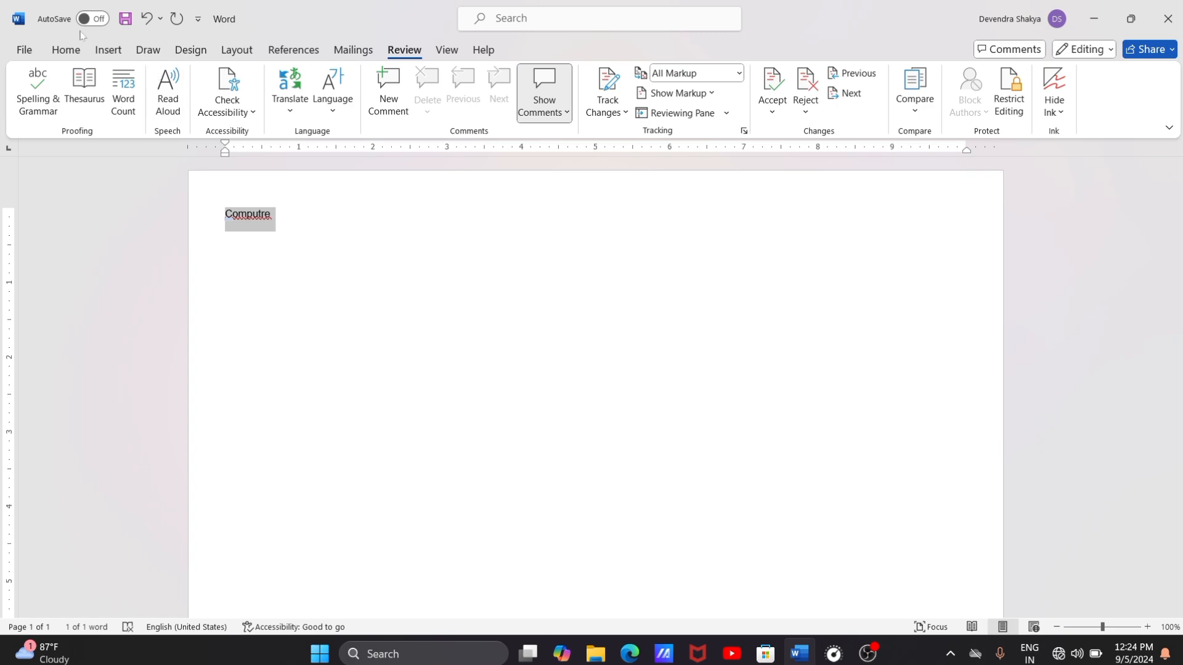
pyautogui.click(66, 51)
pyautogui.click(287, 80)
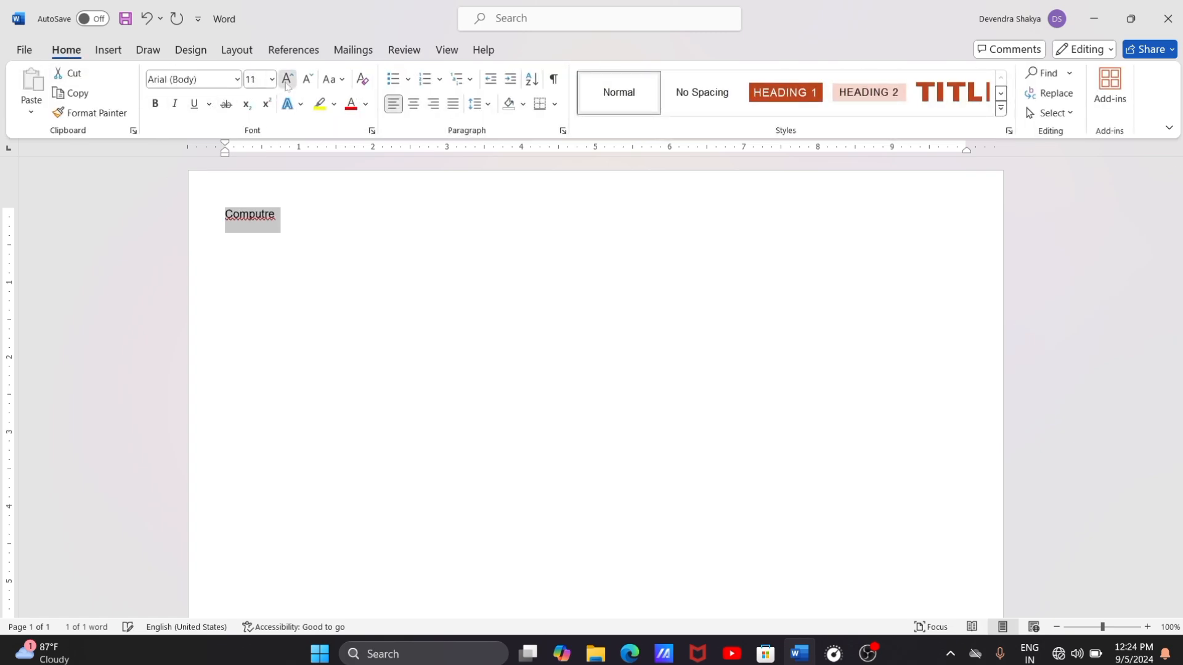
pyautogui.click(287, 80)
pyautogui.click(287, 80)
pyautogui.click(287, 80)
pyautogui.click(287, 80)
pyautogui.click(287, 80)
pyautogui.click(287, 80)
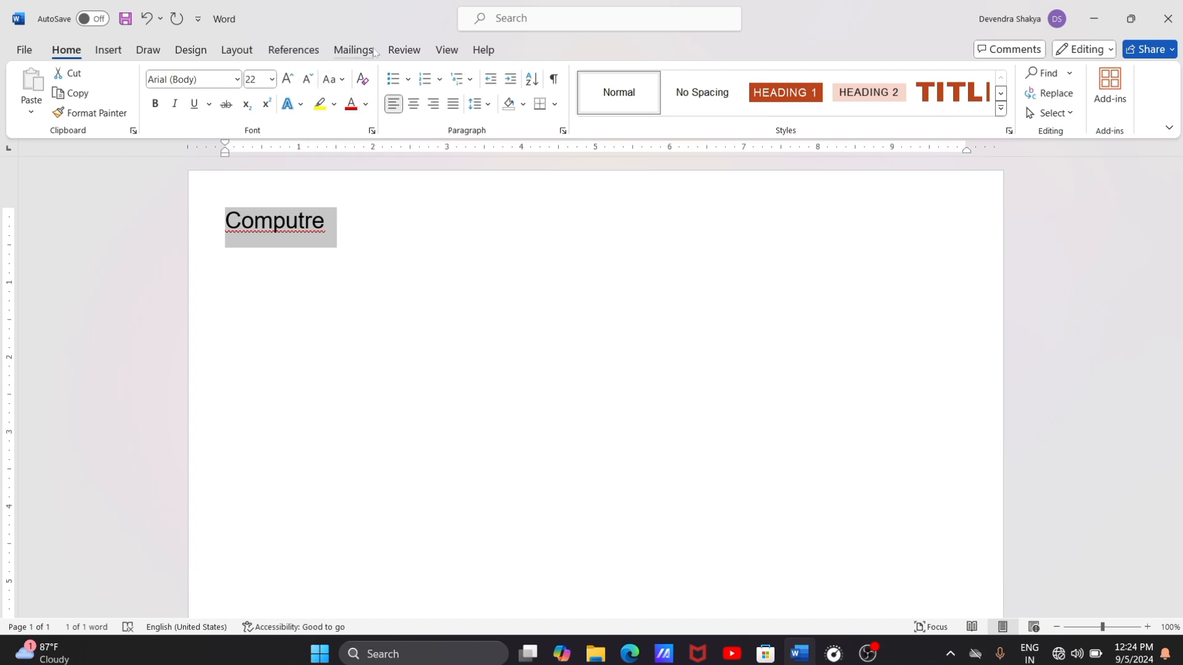
# Step: Run the spelling and grammar check on "Computre", ignore all its occurrences, and check the rest of the document
pyautogui.click(404, 50)
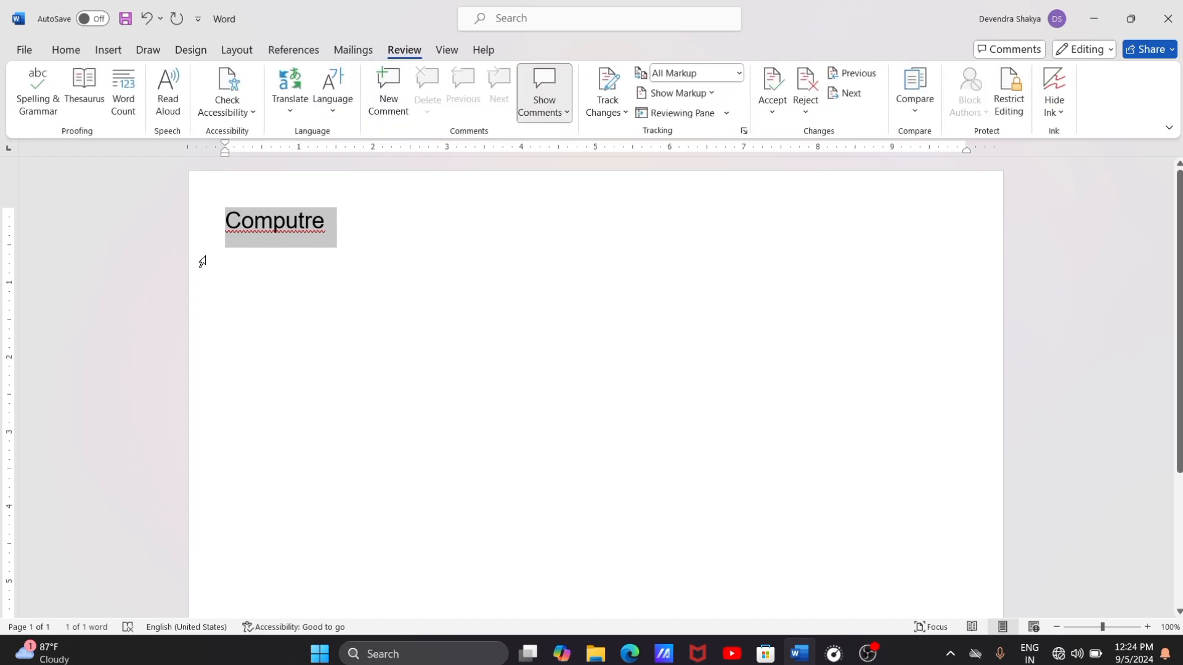
pyautogui.click(369, 277)
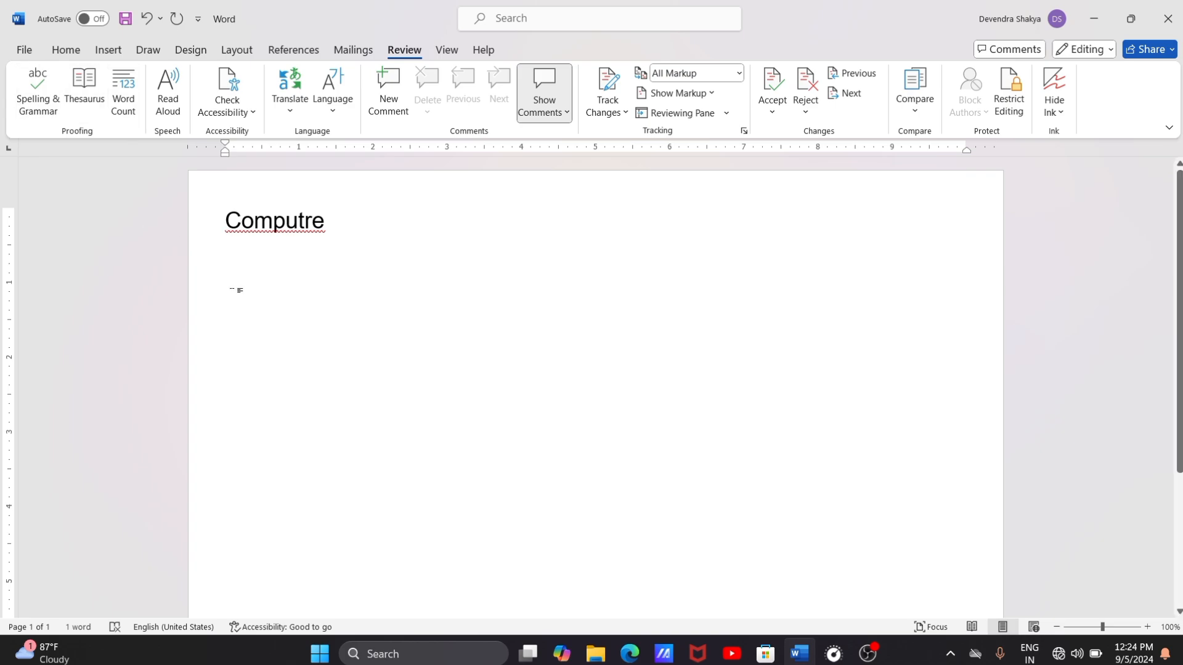
pyautogui.tripleClick(276, 226)
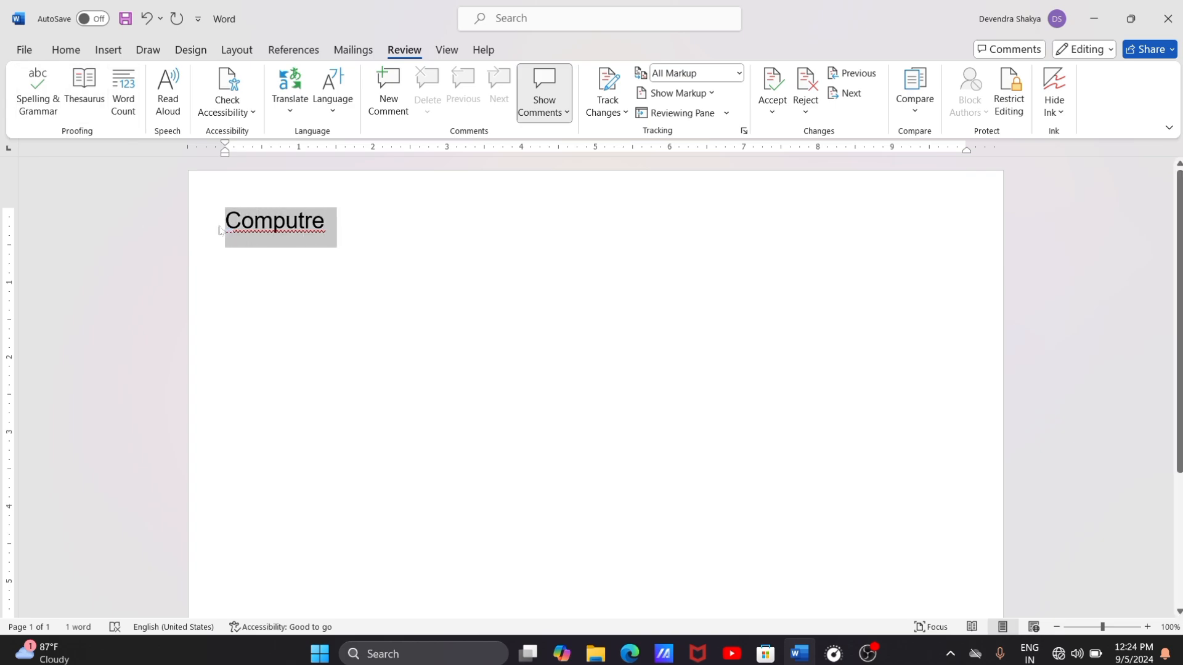
pyautogui.click(39, 91)
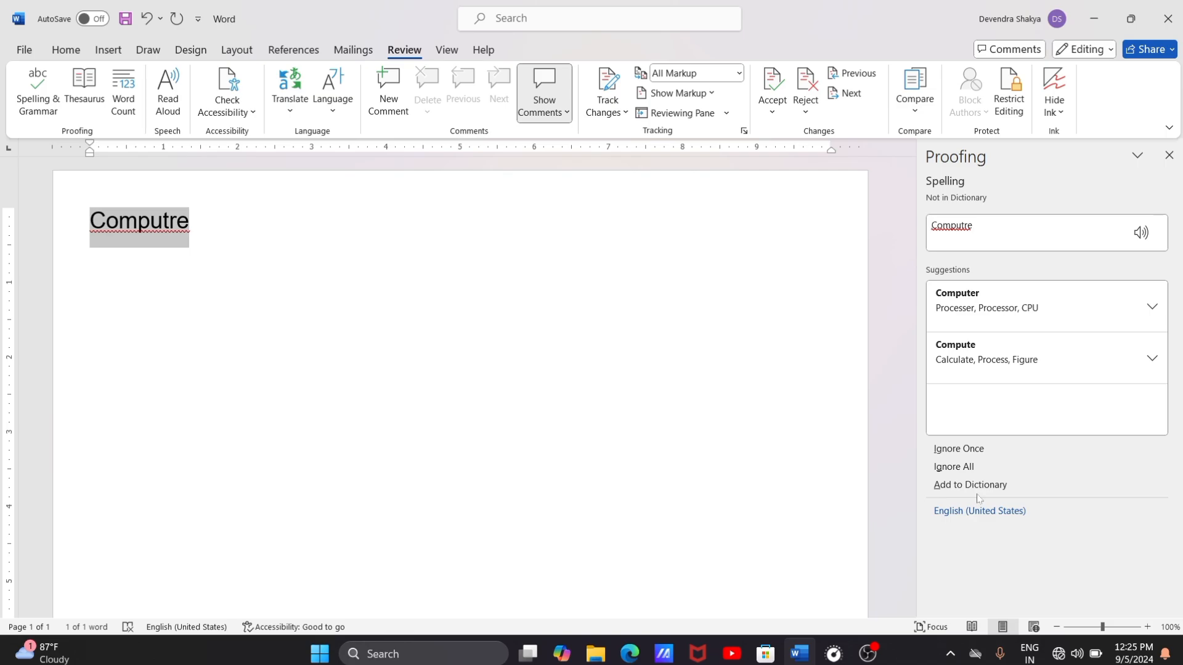
pyautogui.click(947, 468)
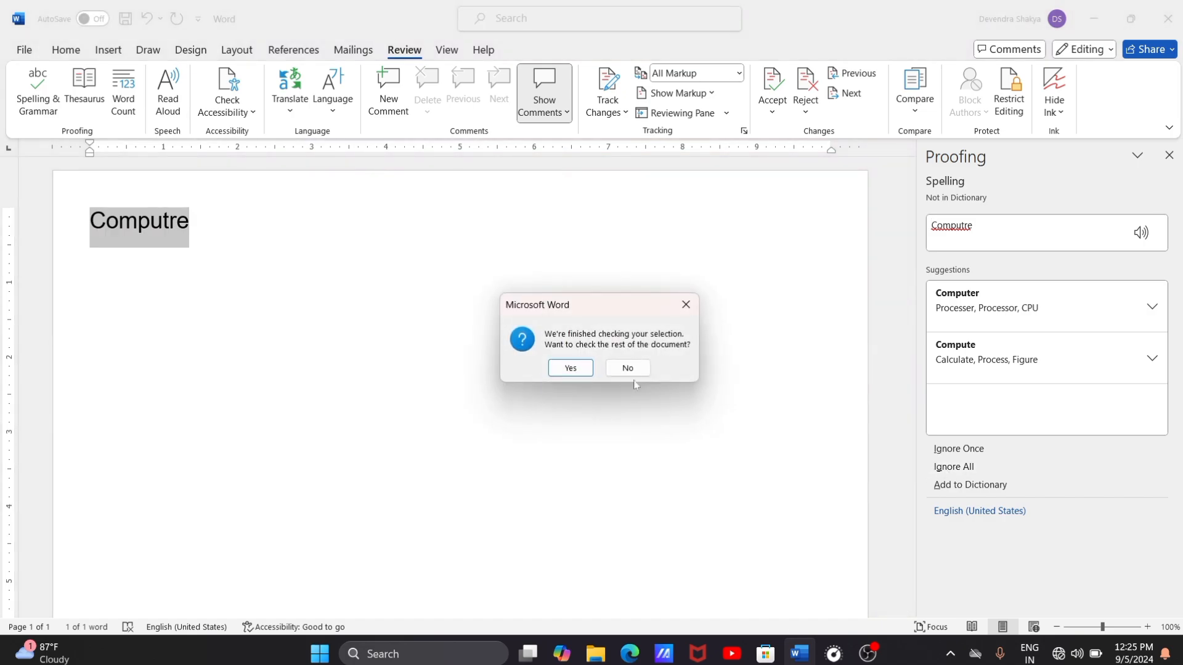
pyautogui.click(567, 368)
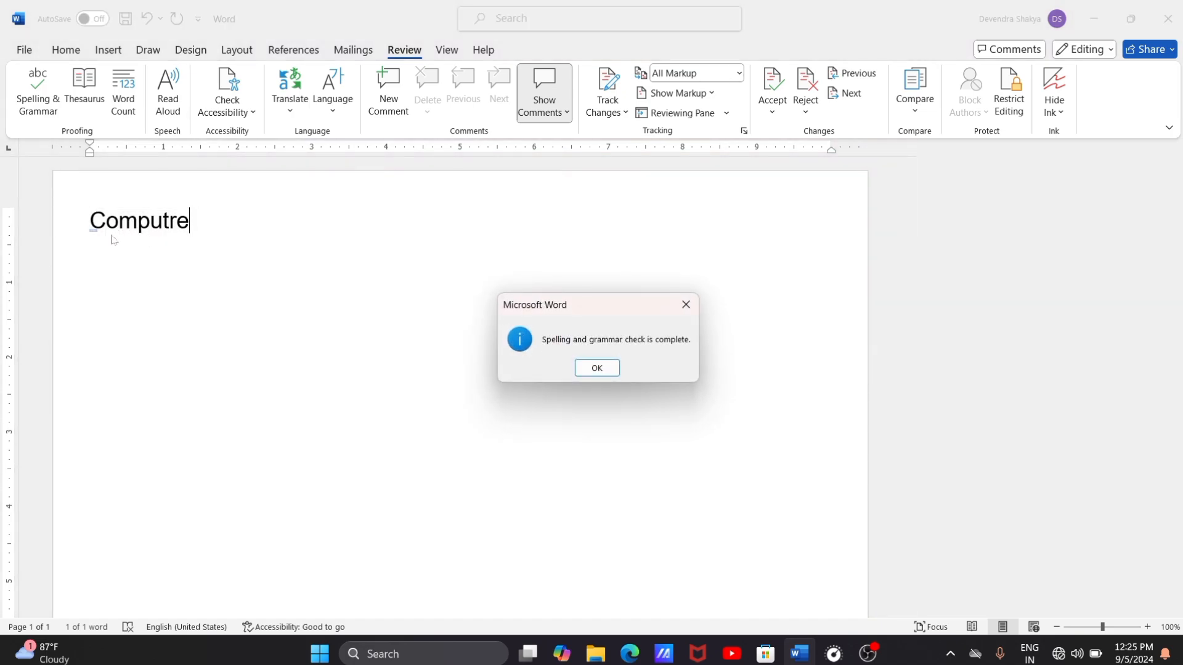
pyautogui.press('Return')
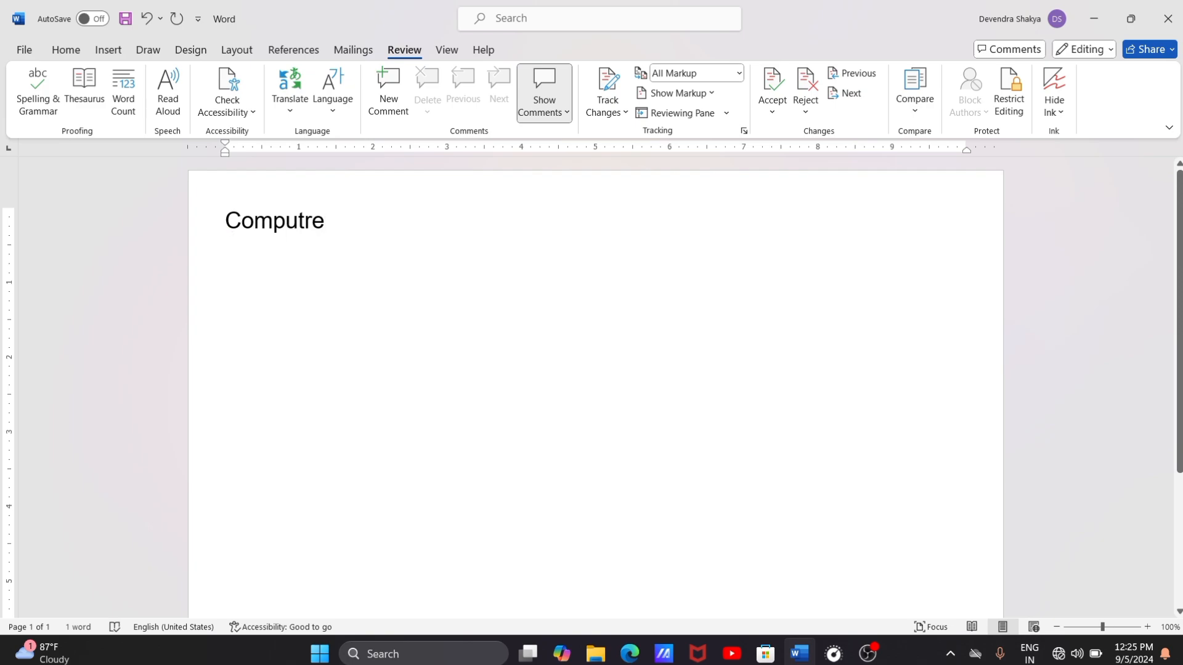
# Step: Correct the misspelled word to "Computer" and start a new line below it
pyautogui.press('BackSpace')
pyautogui.press('BackSpace')
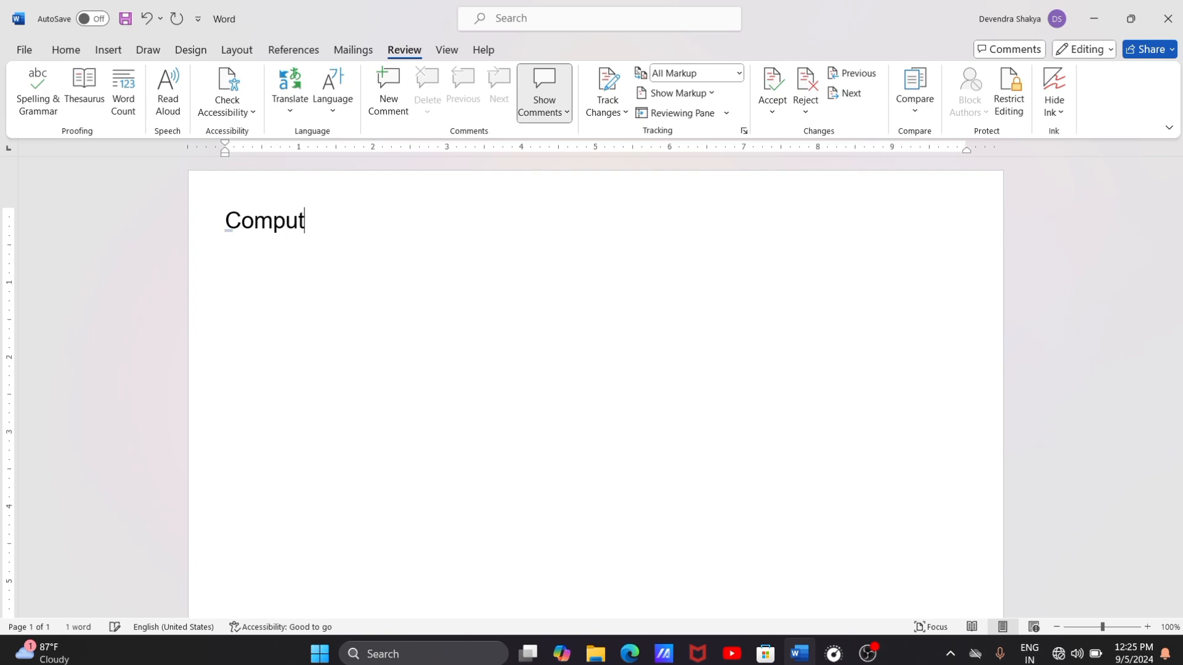
pyautogui.write('er')
pyautogui.press('Return')
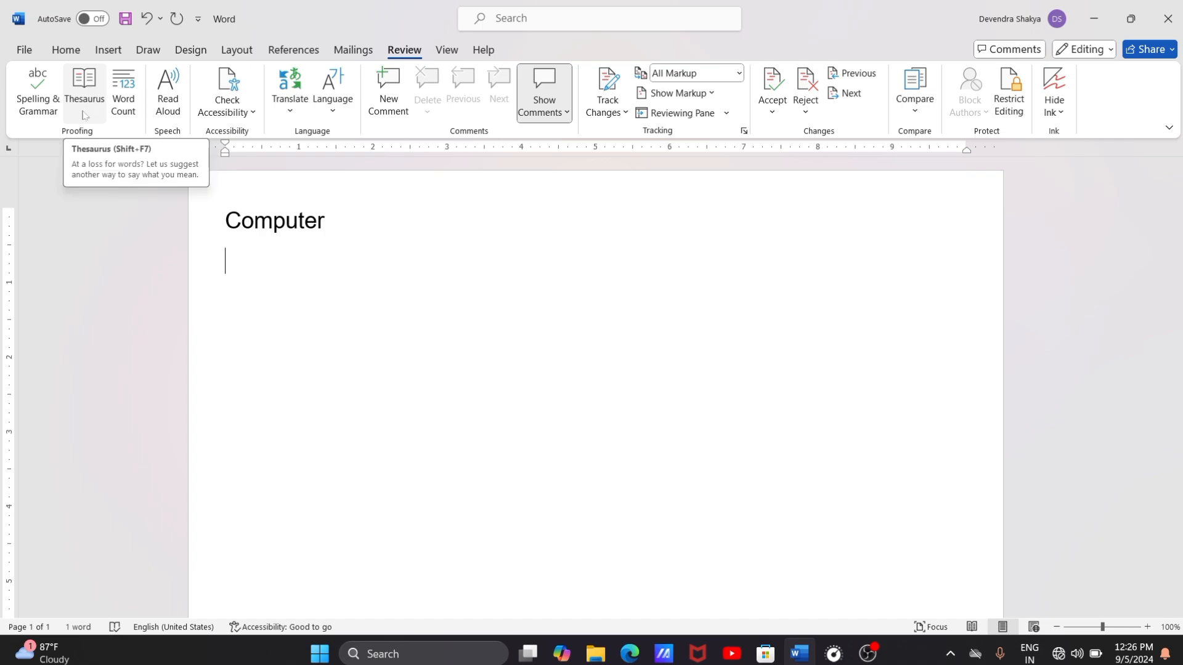
# Step: Look up synonyms for "Computer" in the thesaurus and view the word count statistics for that selection
pyautogui.press('Up')
pyautogui.hotkey('shift', 'Down')
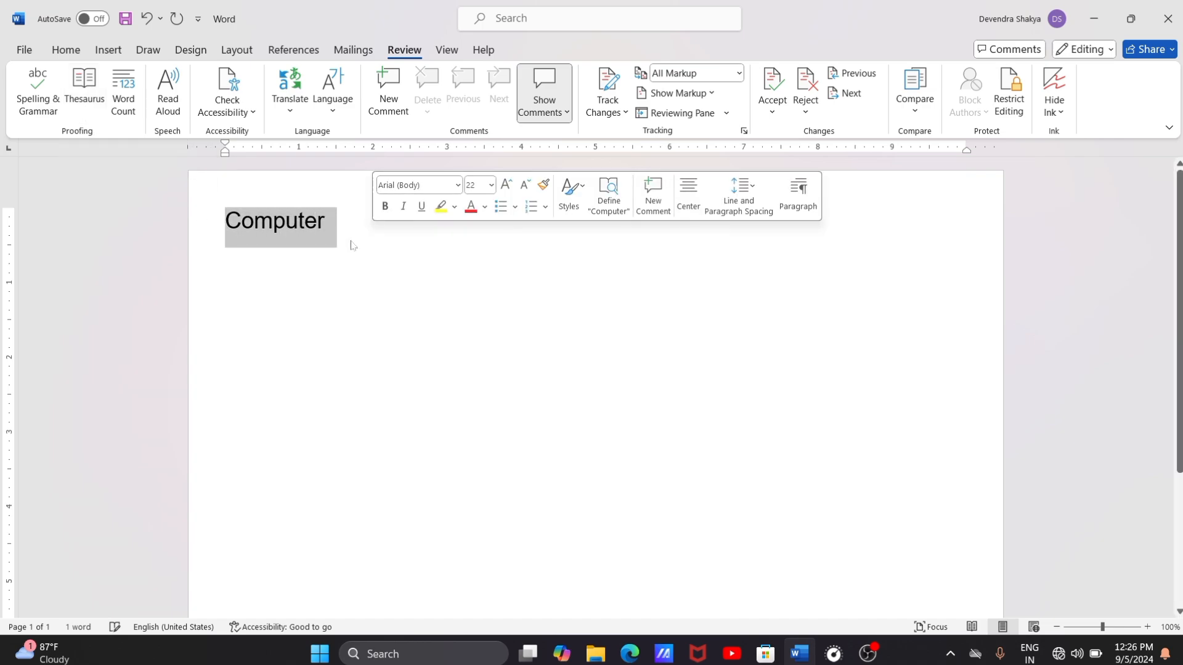
pyautogui.click(89, 98)
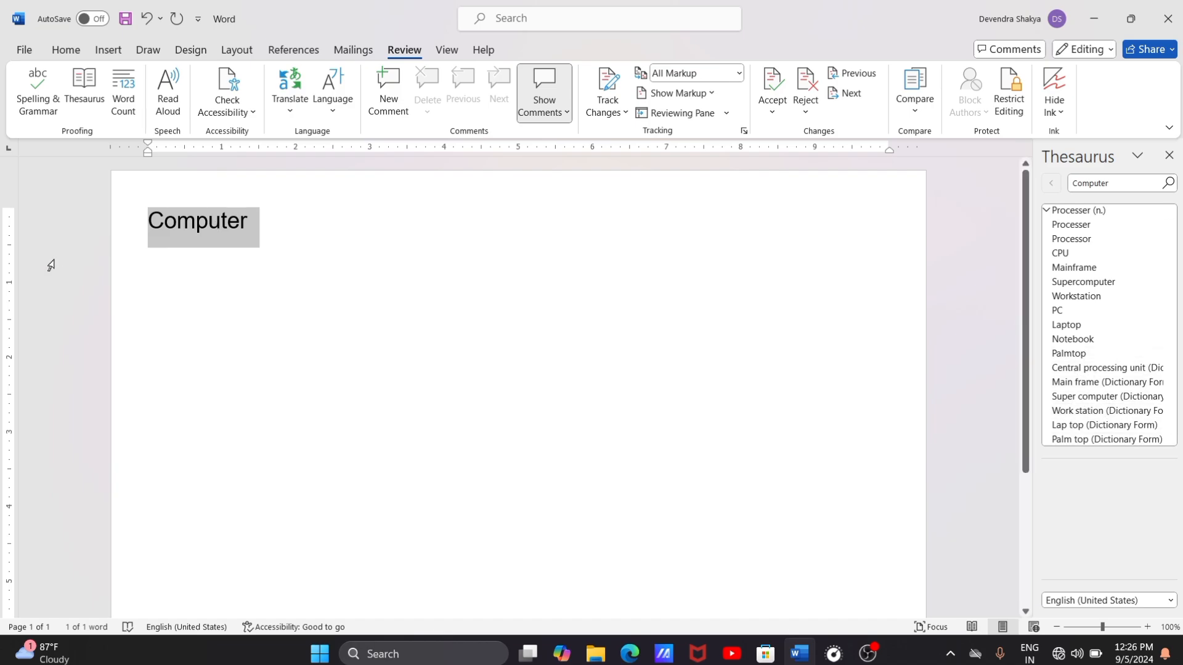
pyautogui.click(1168, 156)
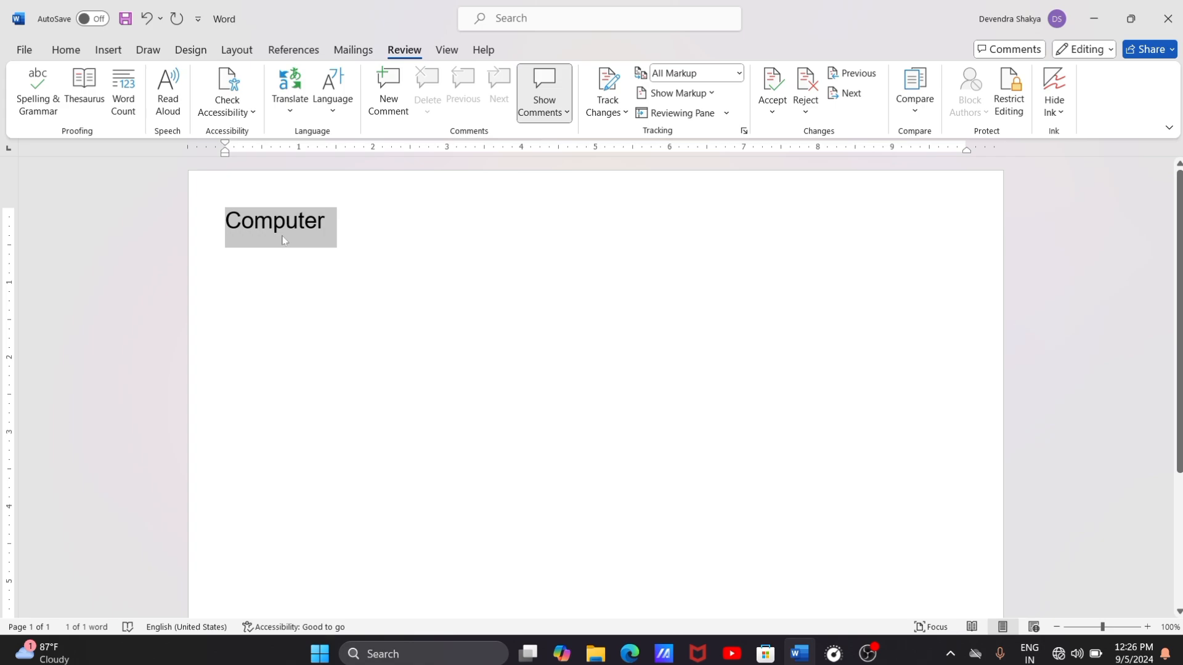
pyautogui.click(123, 92)
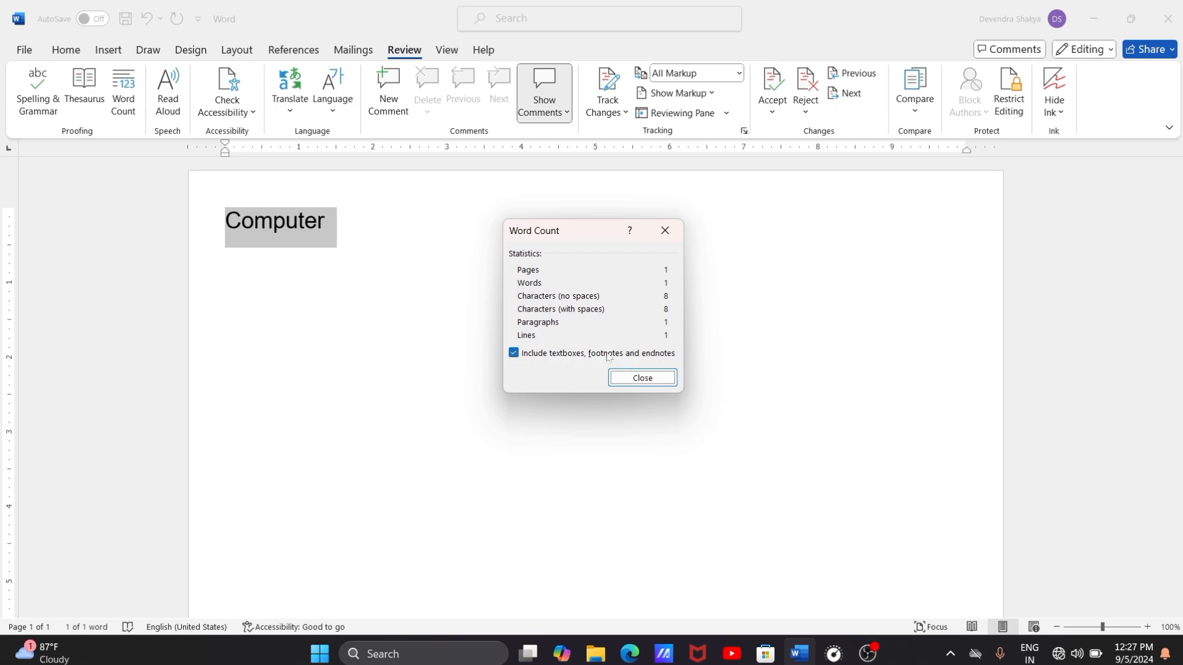
pyautogui.click(629, 375)
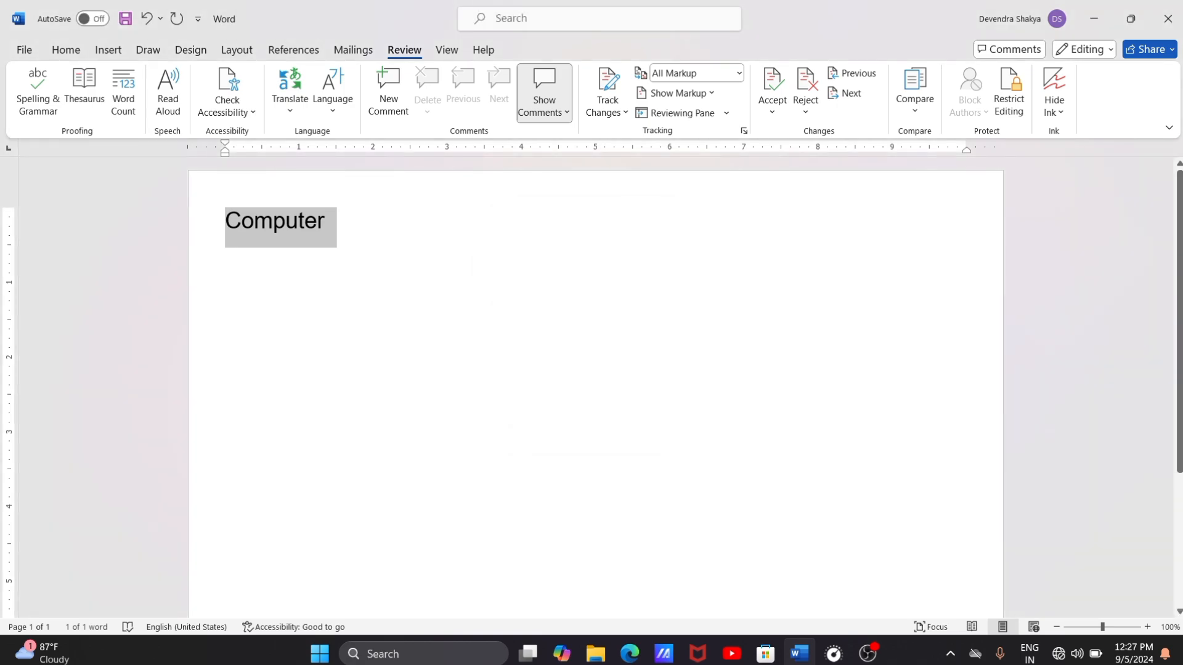
# Step: Replace the word "Computer" with sample paragraphs generated by the =rand() formula
pyautogui.click(387, 228)
pyautogui.press('BackSpace')
pyautogui.press('BackSpace')
pyautogui.press('BackSpace')
pyautogui.press('BackSpace')
pyautogui.press('BackSpace')
pyautogui.press('BackSpace')
pyautogui.press('BackSpace')
pyautogui.press('BackSpace')
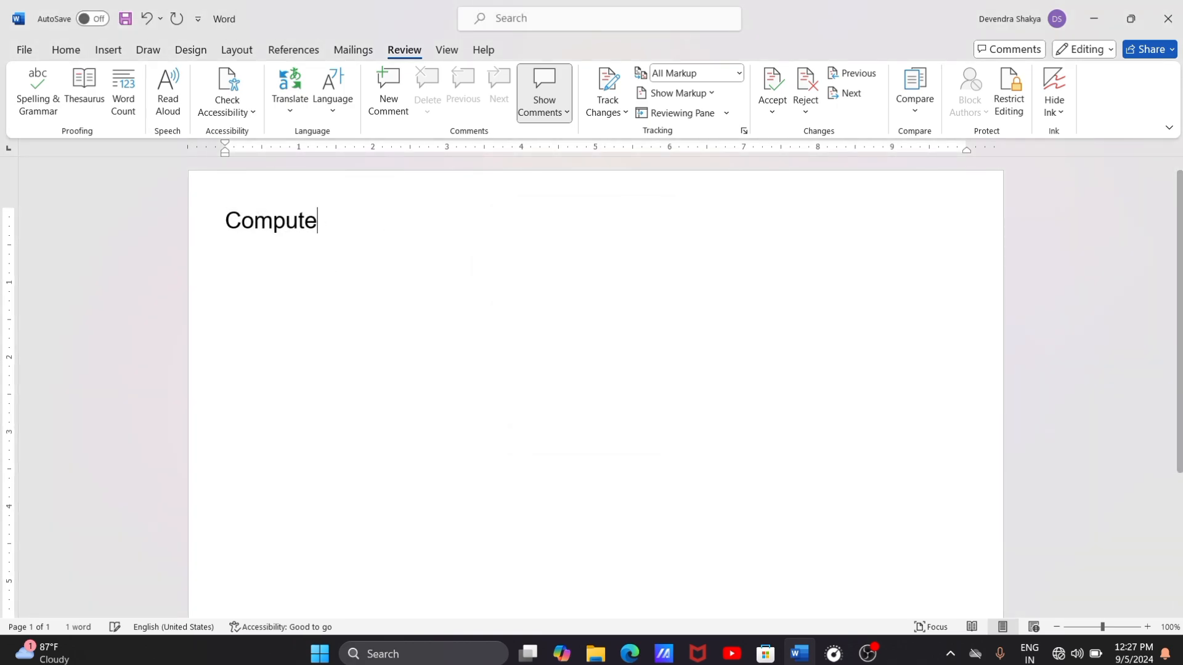
pyautogui.write('=')
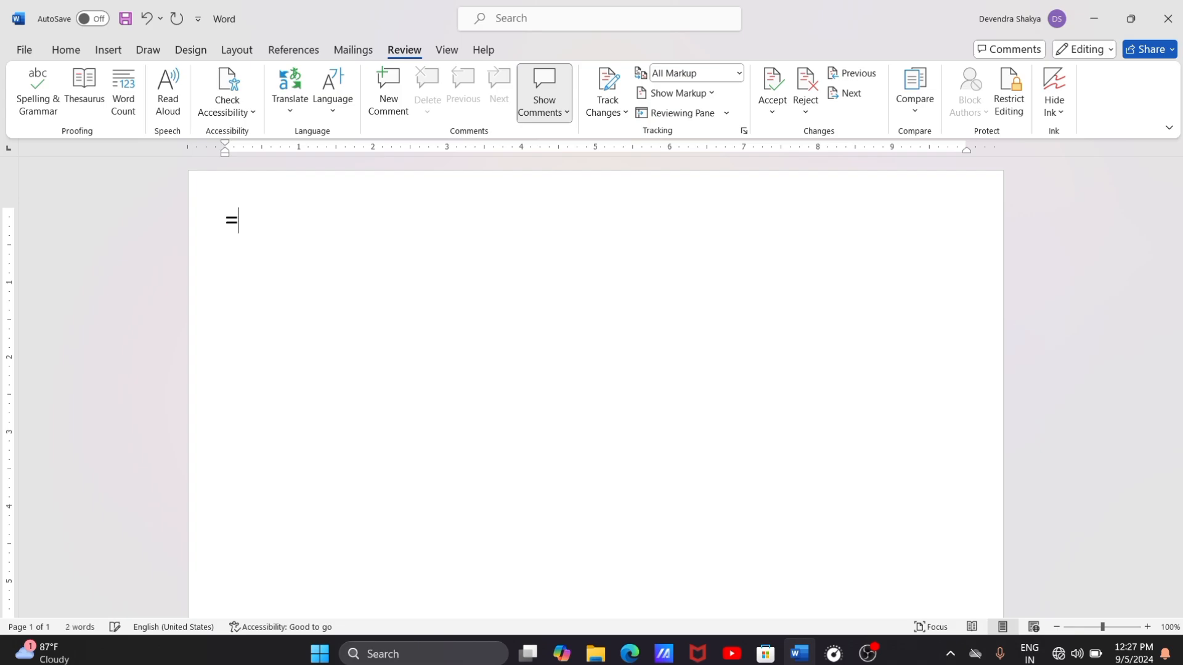
pyautogui.write('rand()')
pyautogui.press('Return')
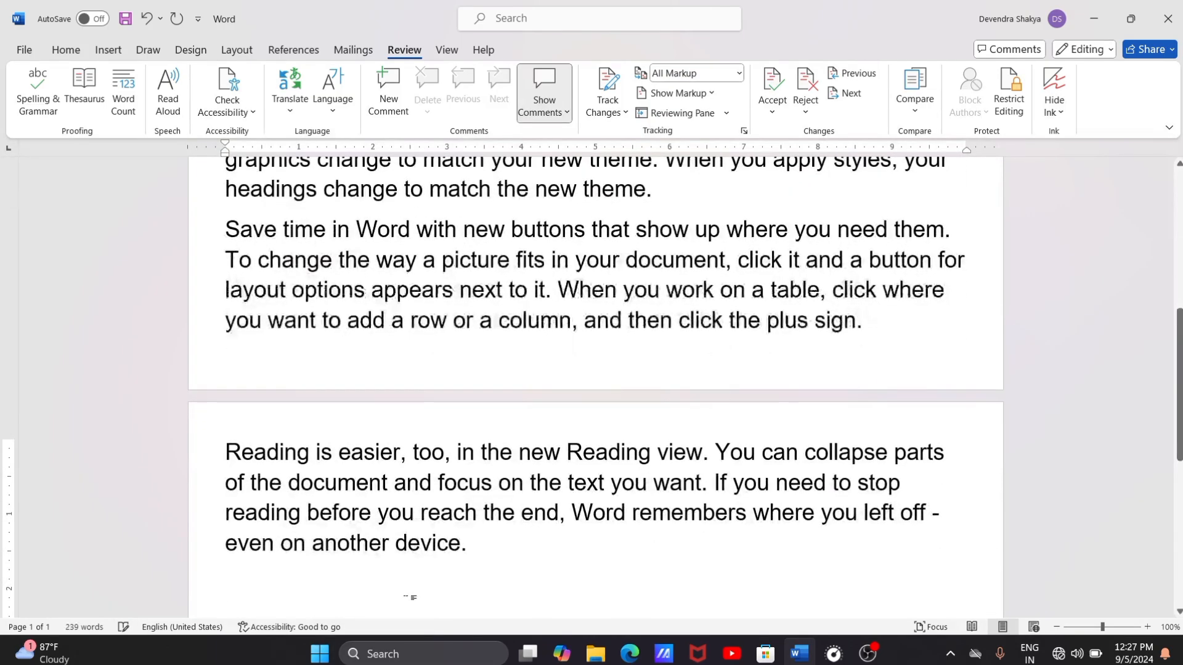
# Step: Examine the page, word, character, paragraph and line statistics of the whole document with Word Count
pyautogui.scroll(10, 409, 597)
pyautogui.scroll(-2, 595, 382)
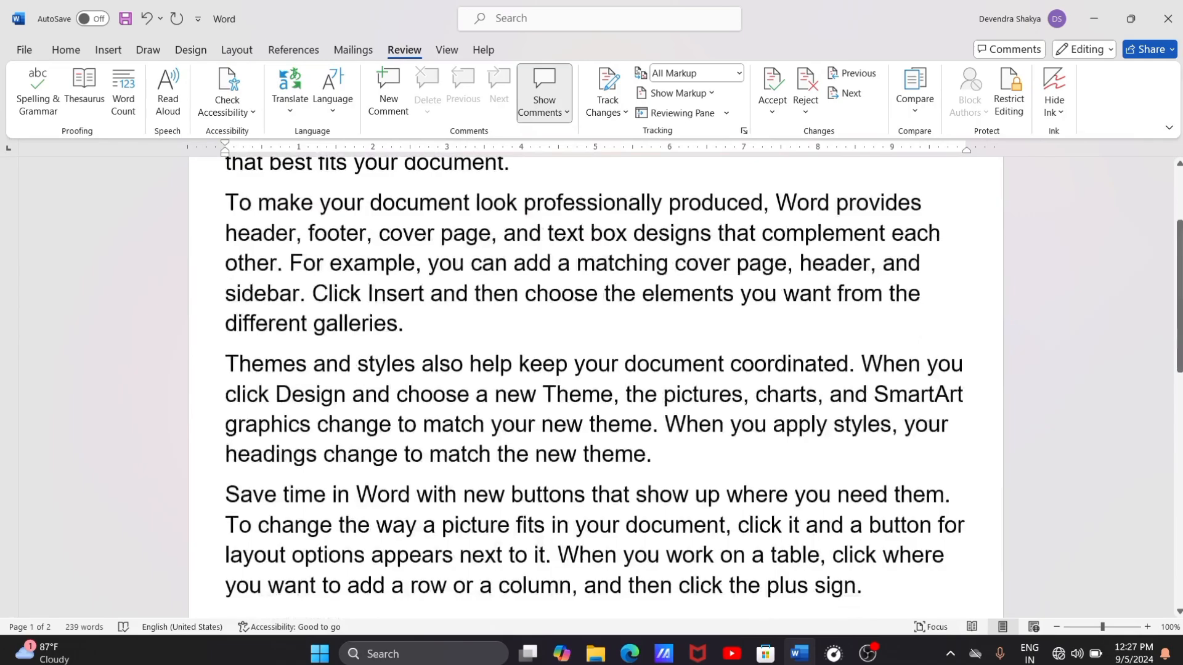
pyautogui.hotkey('ctrl', 'a')
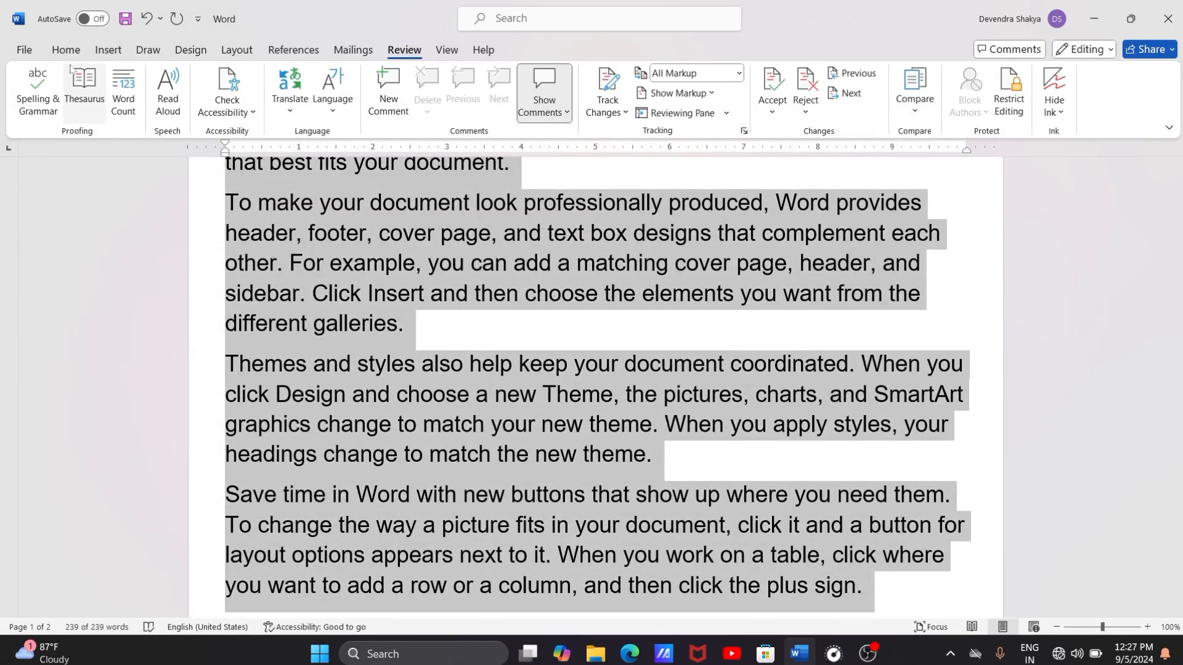
pyautogui.click(582, 333)
pyautogui.scroll(2, 91, 299)
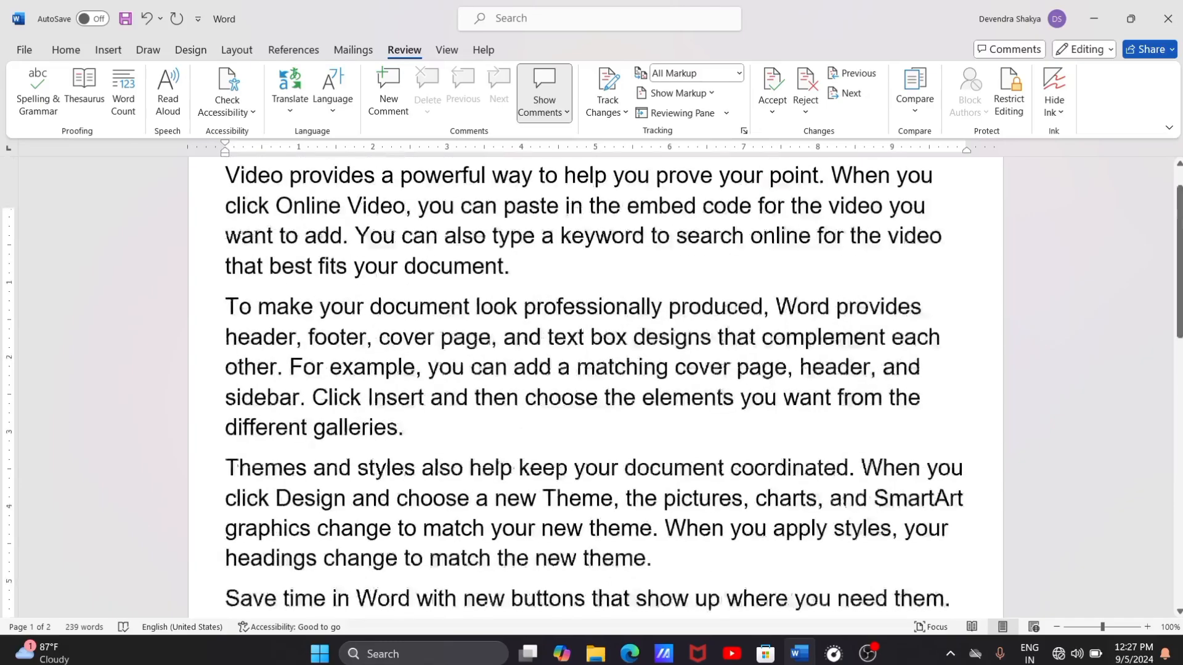
pyautogui.click(125, 105)
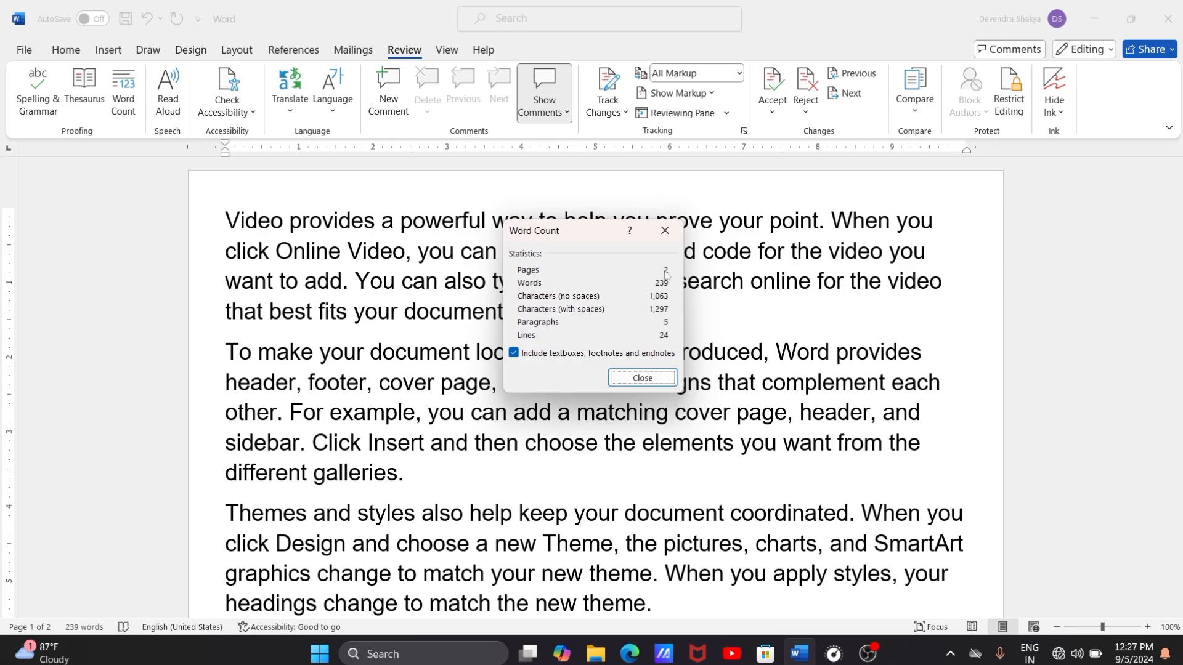
pyautogui.click(664, 230)
pyautogui.scroll(-10, 592, 382)
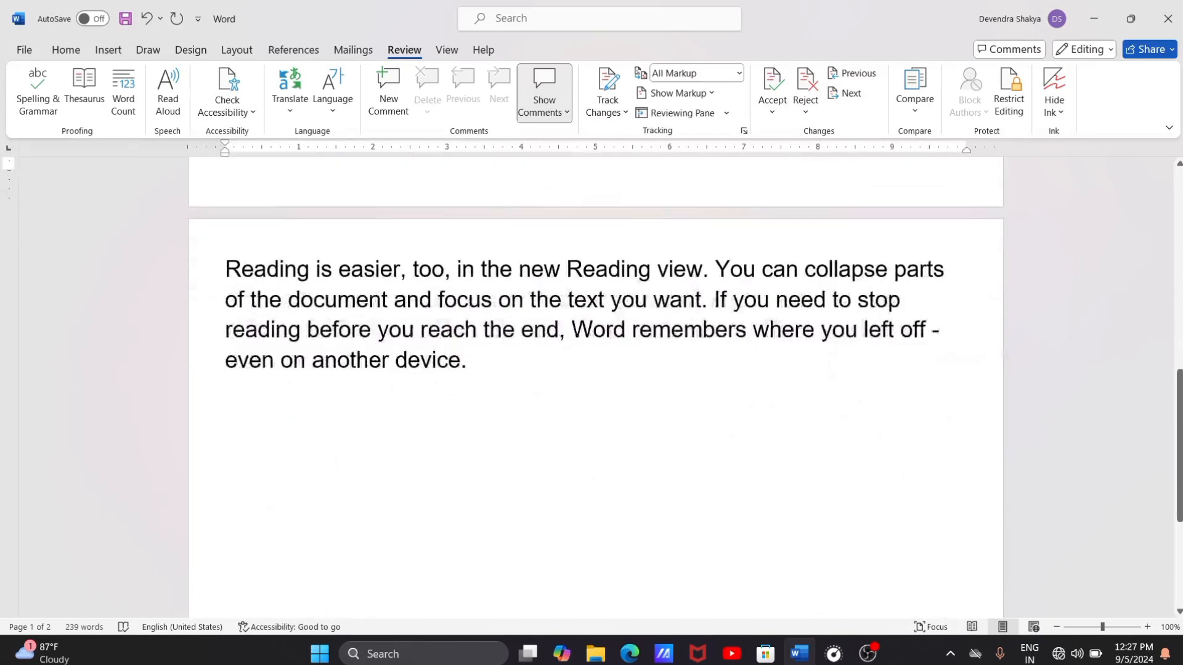
pyautogui.scroll(10, 592, 382)
pyautogui.click(123, 93)
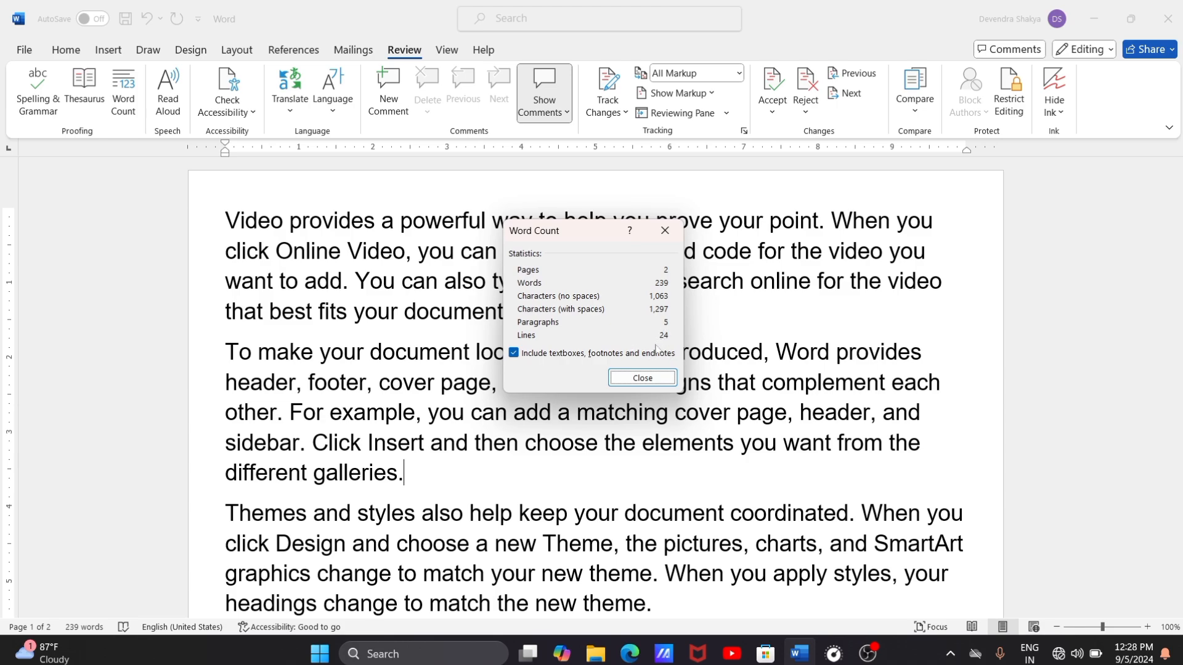
pyautogui.click(642, 378)
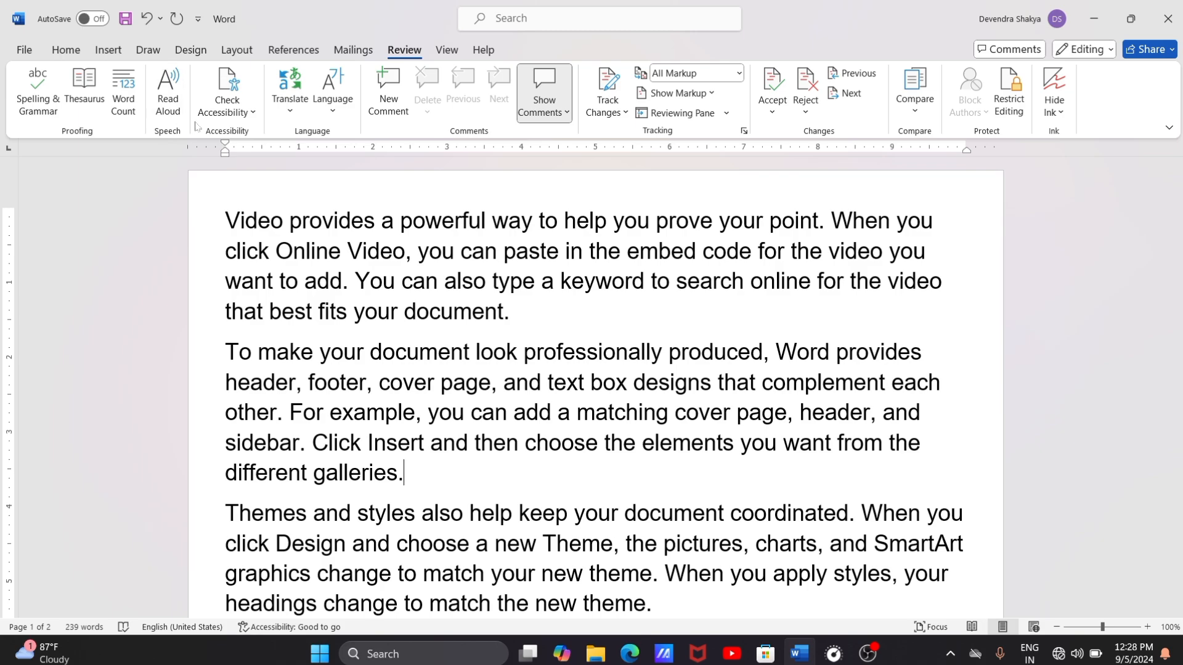
# Step: Review the accessibility settings and the document-saving settings in the Word options
pyautogui.click(244, 114)
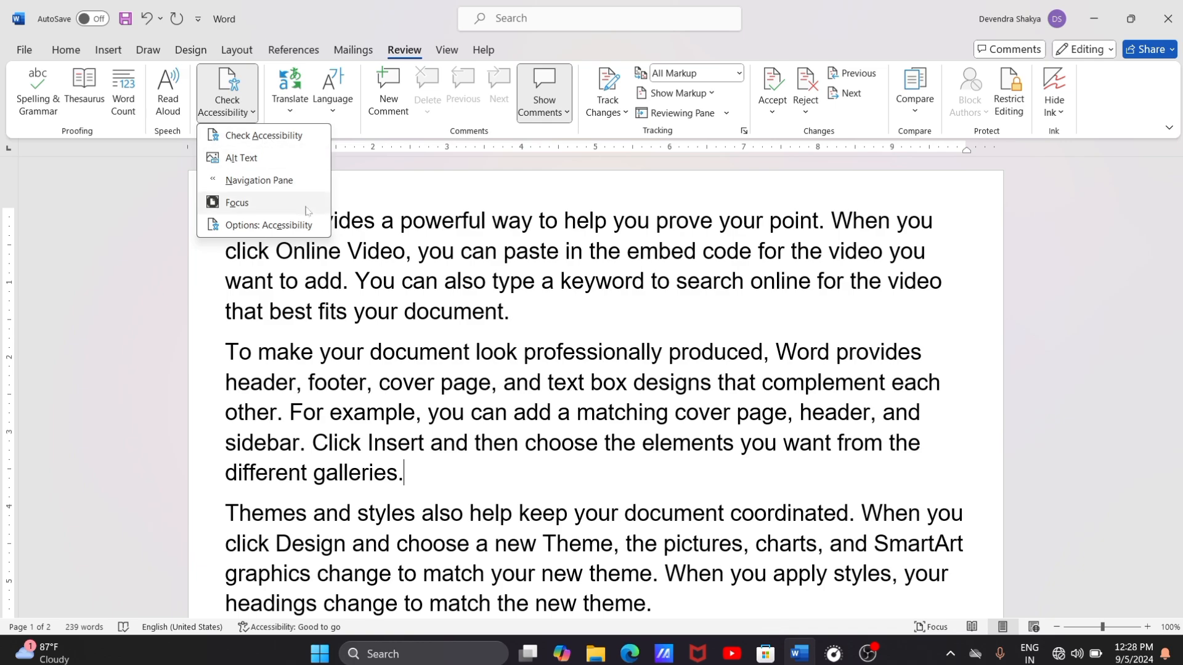
pyautogui.click(271, 225)
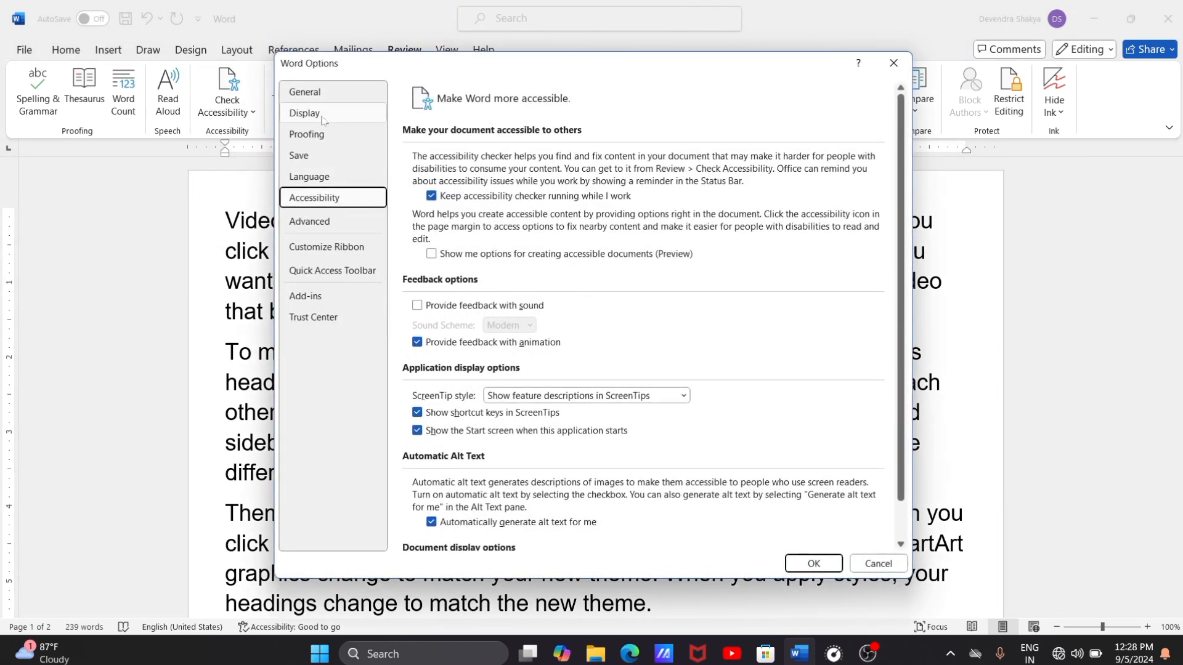
pyautogui.click(310, 158)
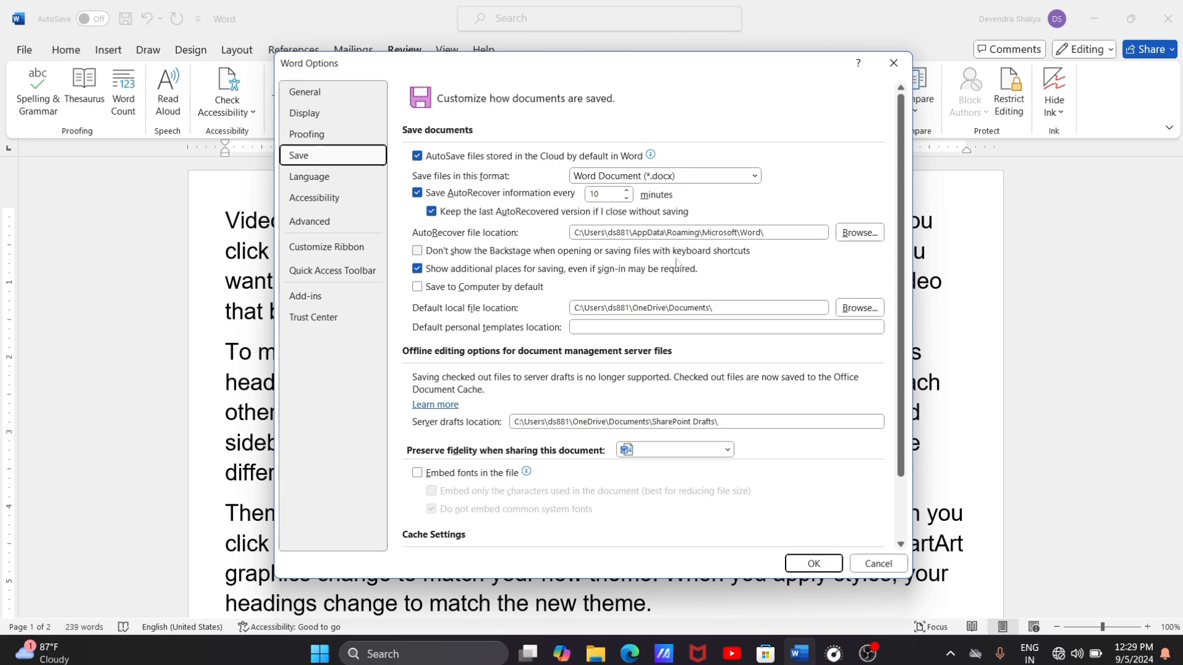
pyautogui.click(826, 568)
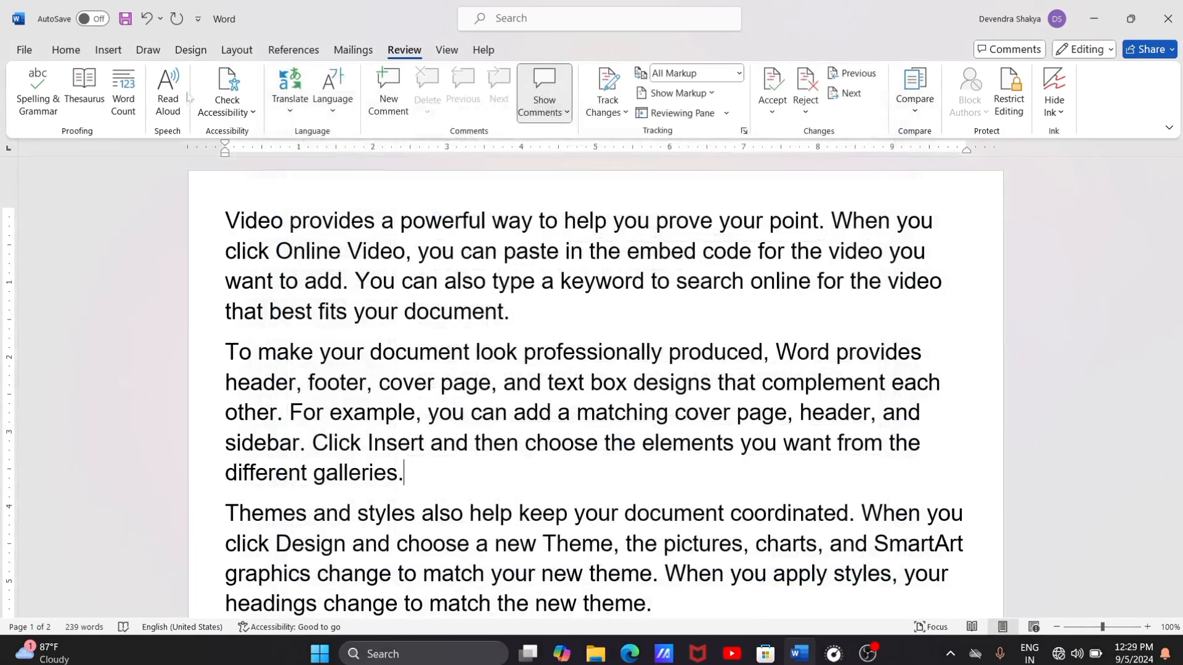
# Step: Reopen the accessibility options, view the Office display and authoring language preferences, and leave without changes
pyautogui.click(240, 114)
pyautogui.click(271, 225)
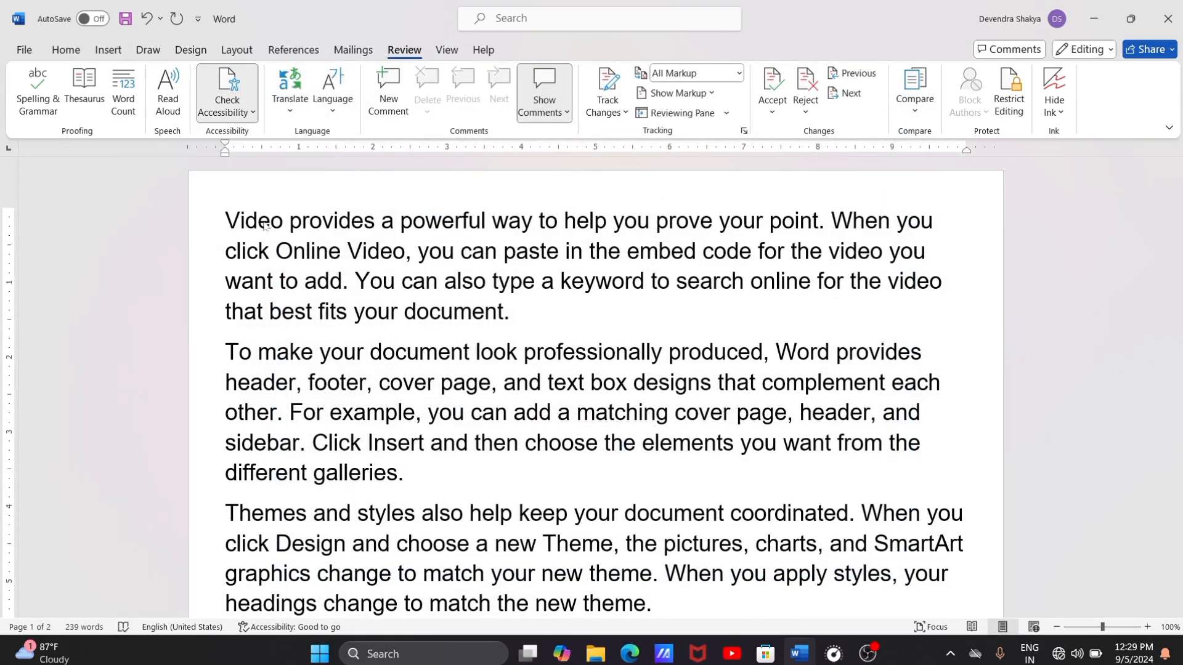
pyautogui.click(326, 178)
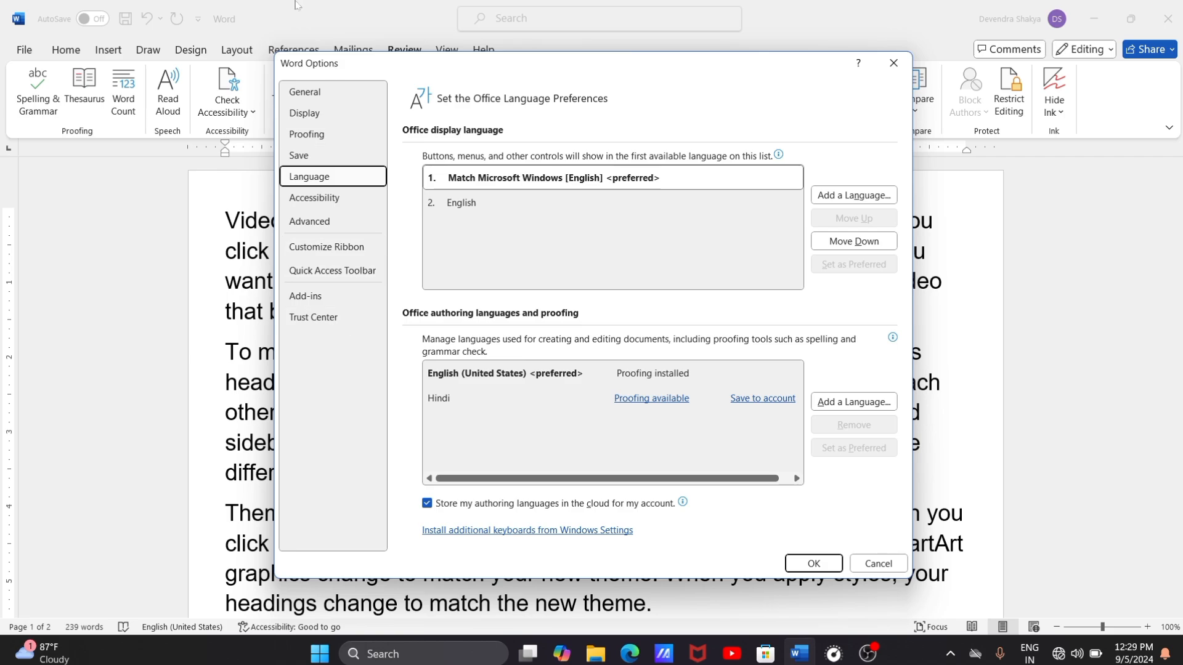
pyautogui.click(877, 564)
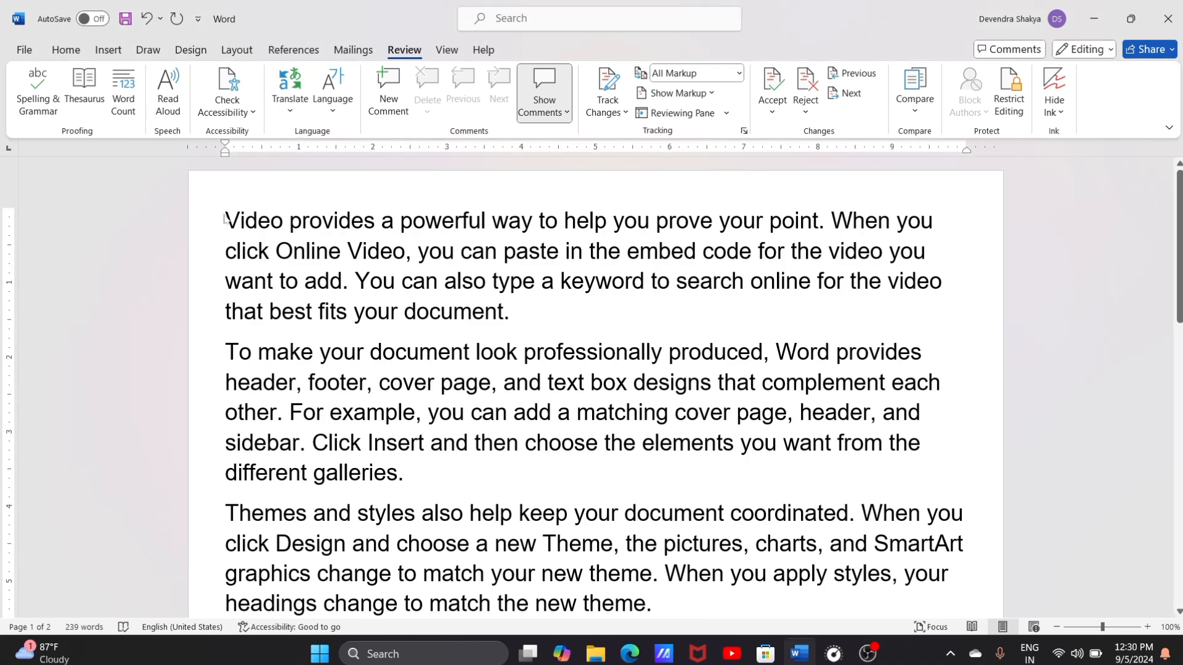
# Step: Translate the whole document from English to Hindi as a separate copy
pyautogui.hotkey('ctrl', 'a')
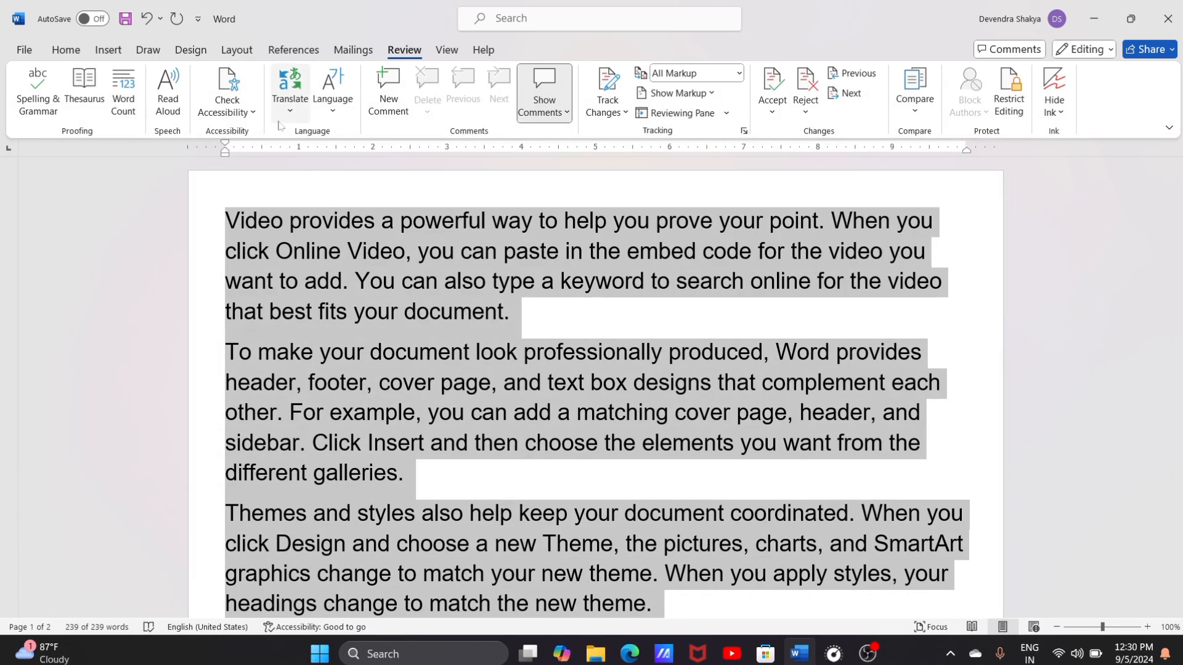
pyautogui.click(289, 102)
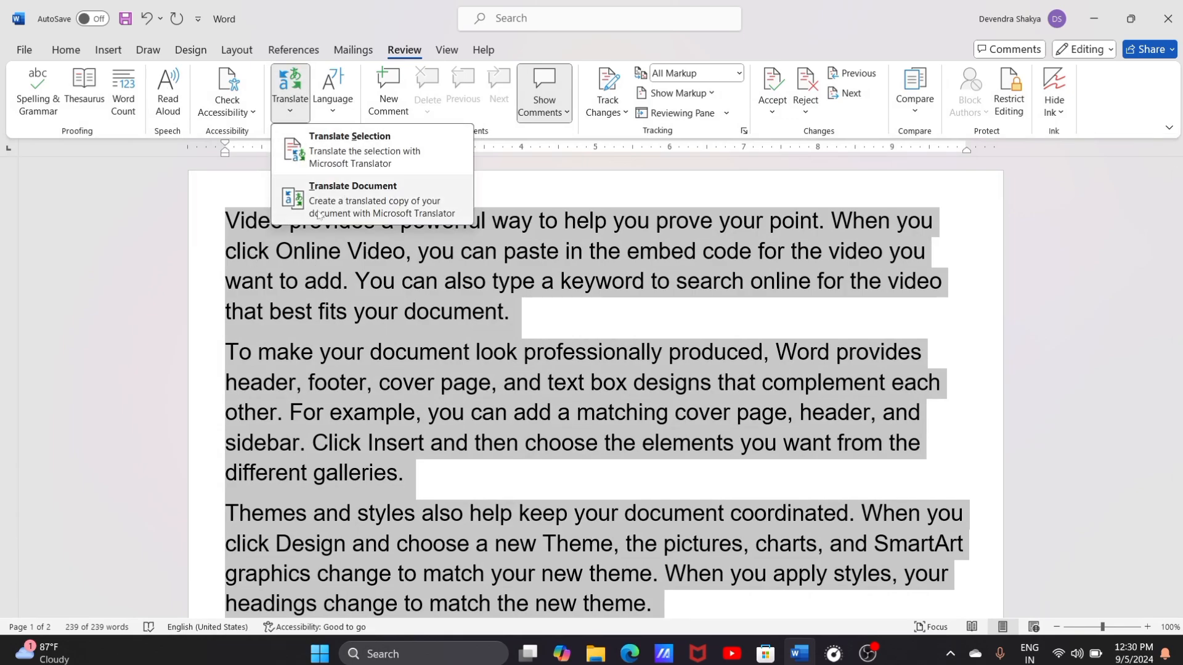
pyautogui.click(377, 196)
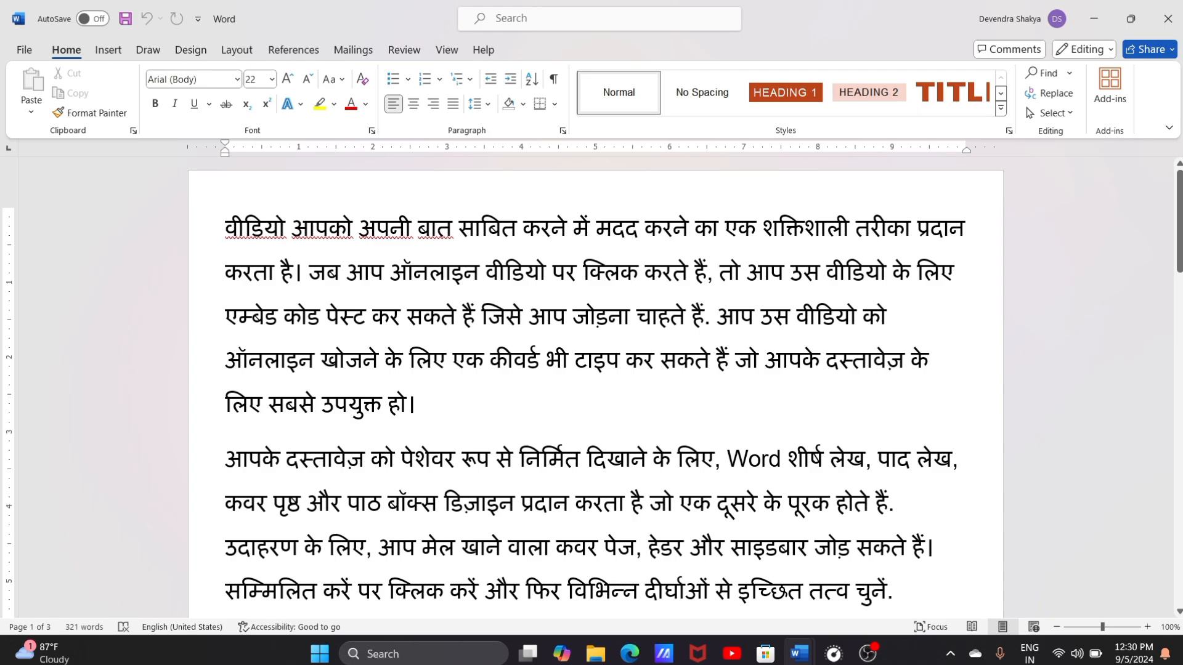
# Step: Compare the Hindi translation with the English original by switching between the two document windows, ending on the original
pyautogui.moveTo(808, 657)
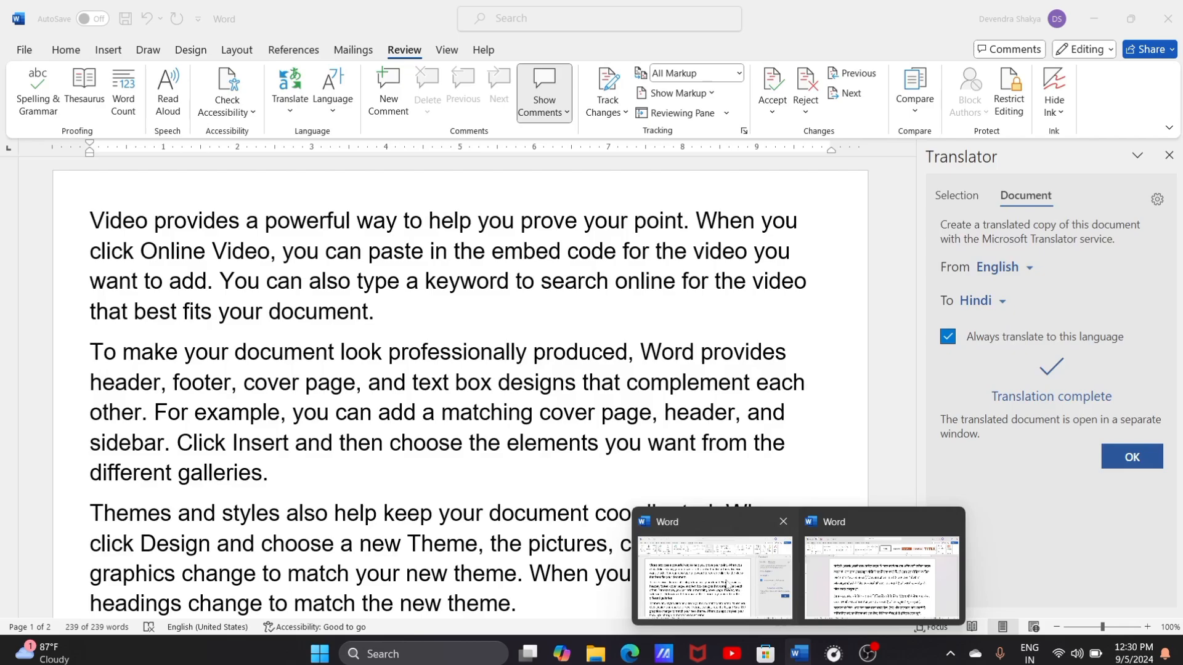
pyautogui.click(738, 574)
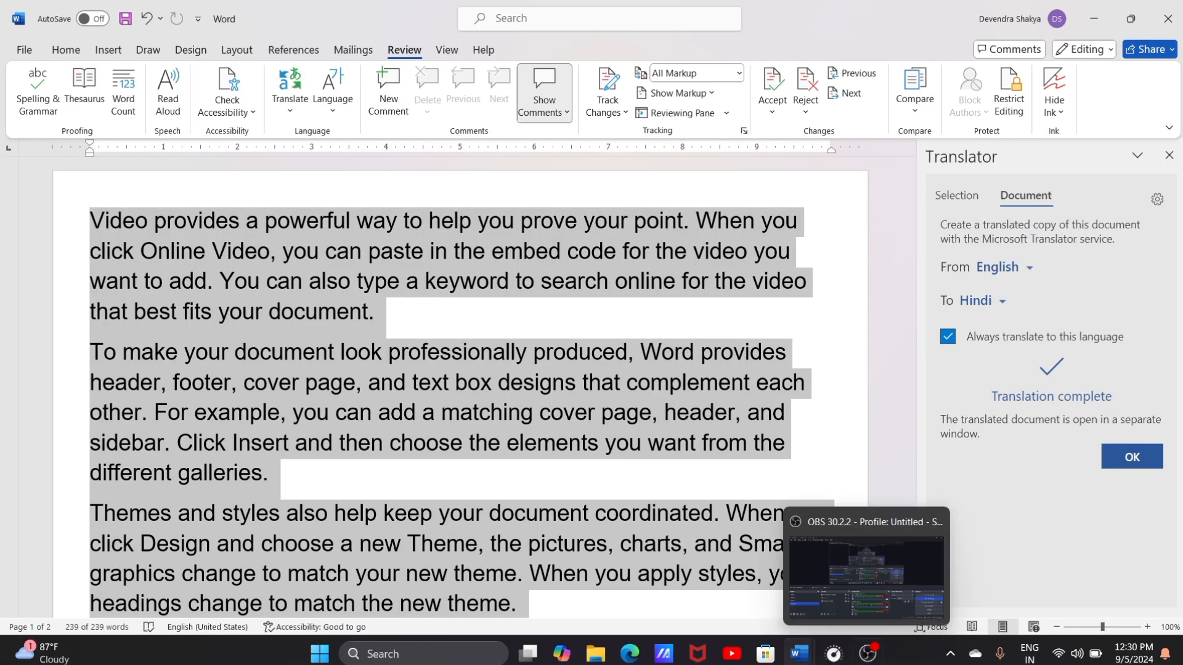
pyautogui.moveTo(802, 654)
pyautogui.click(833, 611)
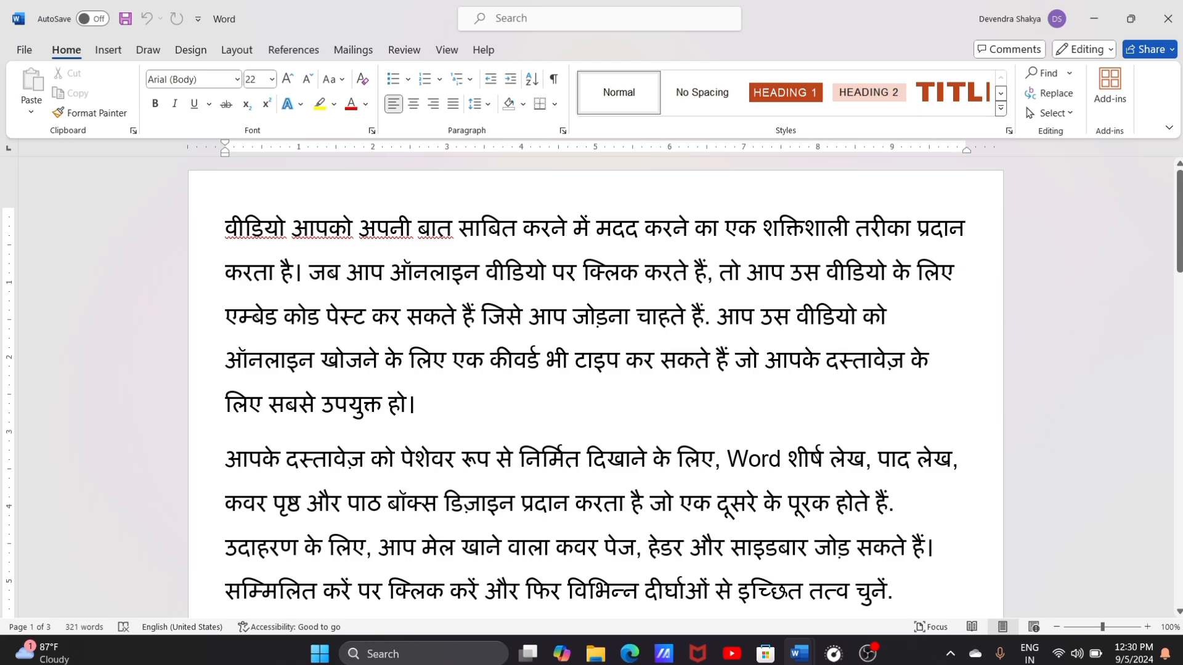
pyautogui.moveTo(799, 654)
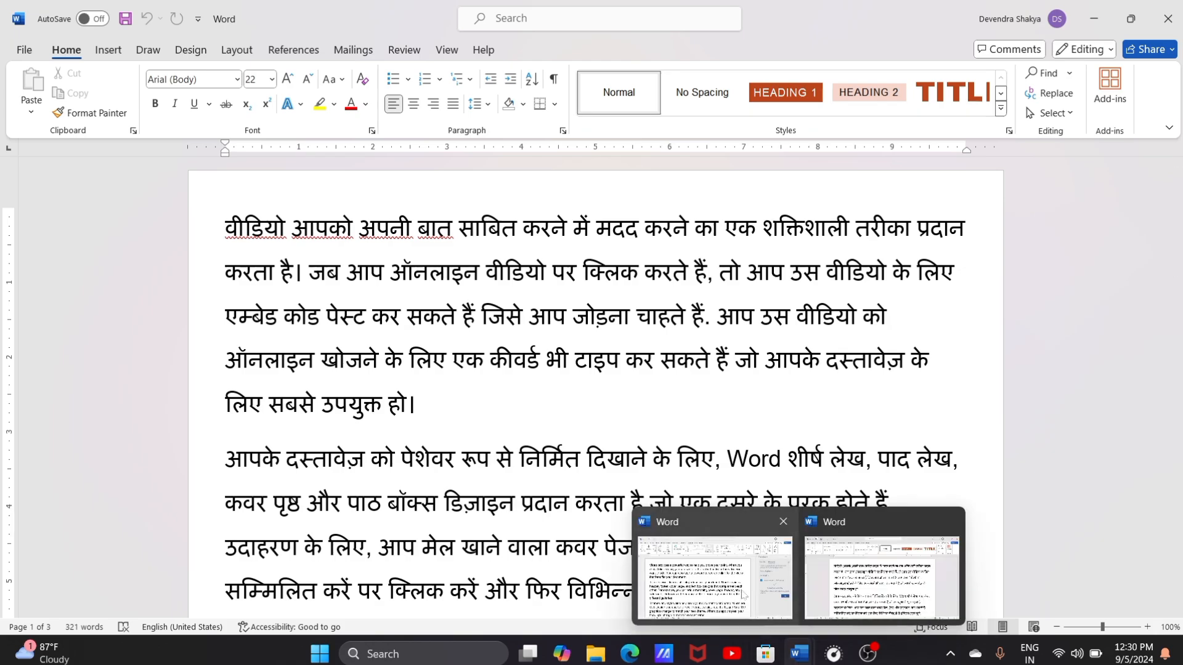
pyautogui.click(739, 582)
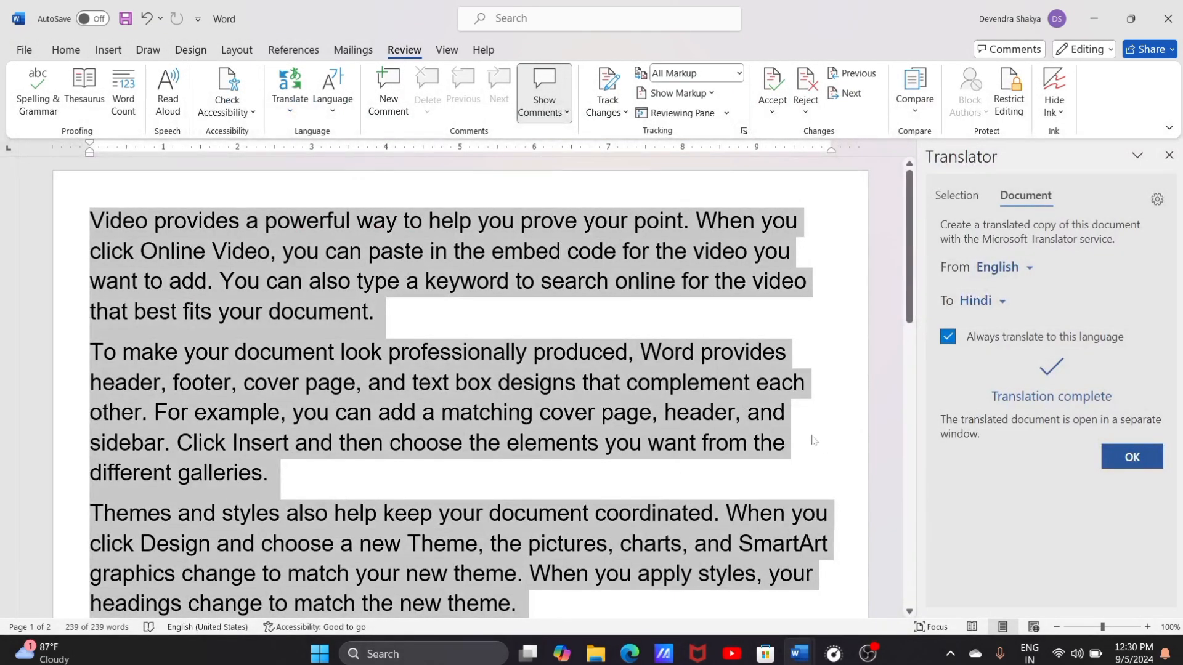
# Step: Browse the display languages available for installation in the Office language preferences, without installing any
pyautogui.click(328, 113)
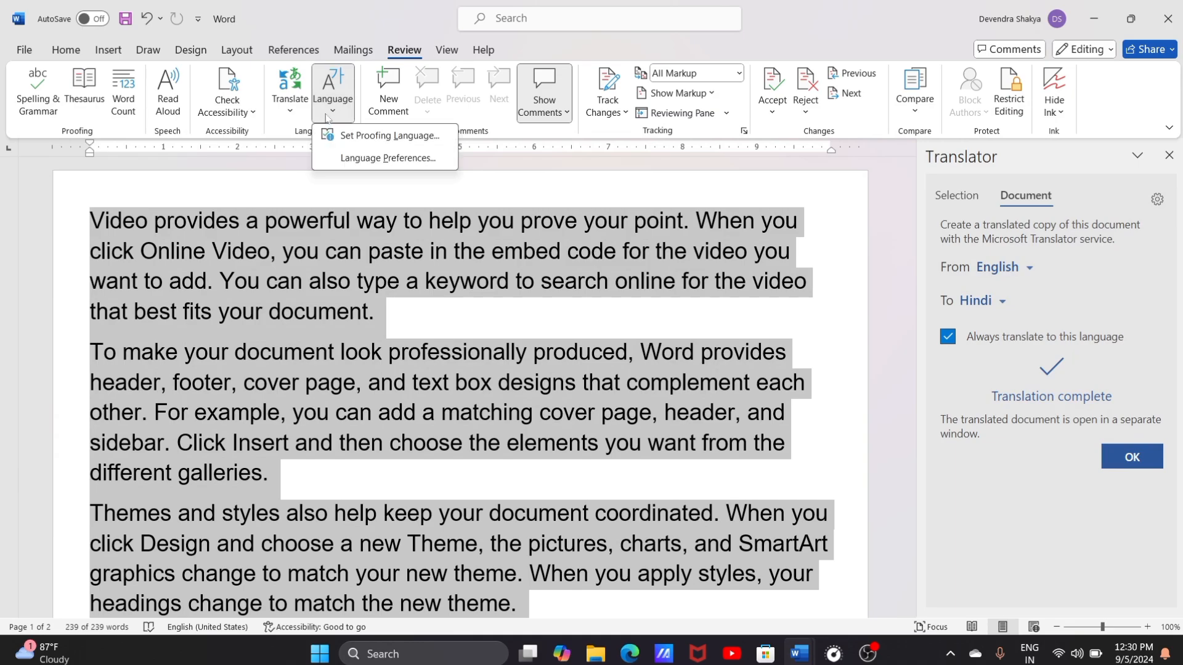
pyautogui.click(362, 159)
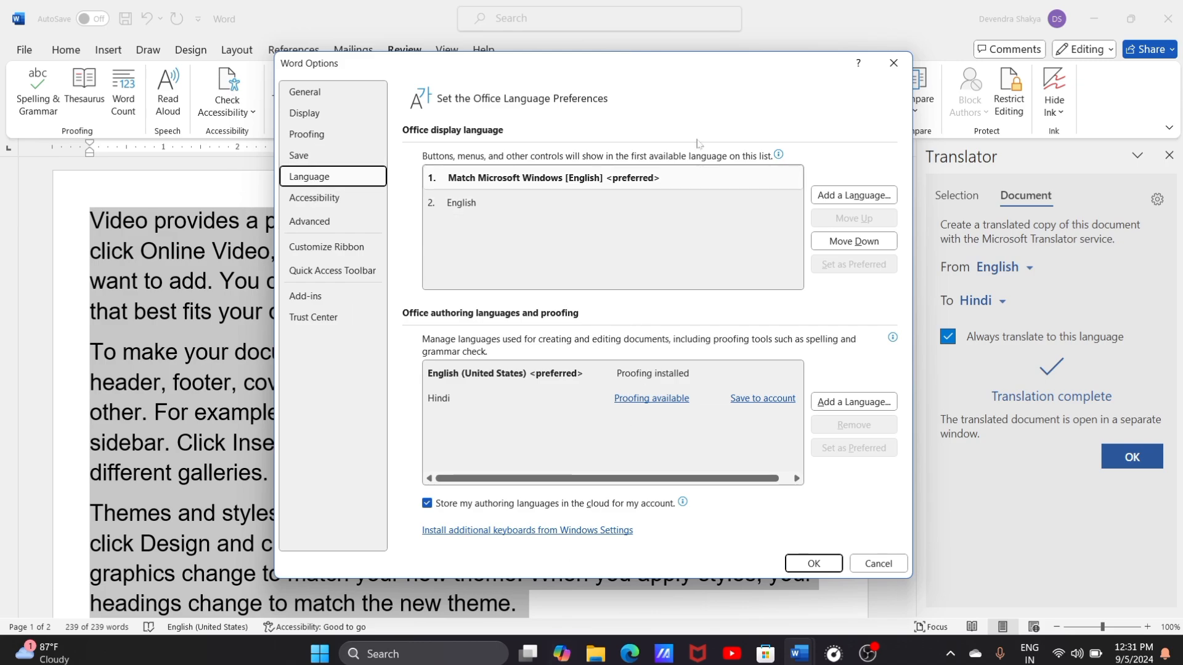
pyautogui.click(842, 197)
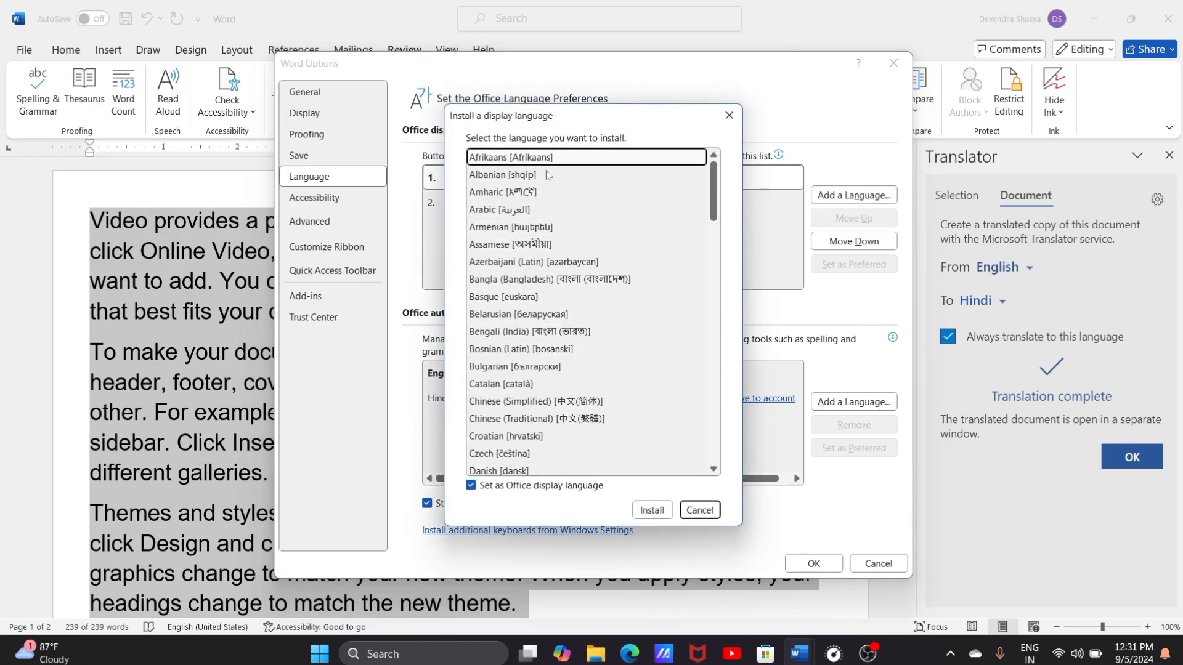
pyautogui.scroll(-8, 602, 425)
pyautogui.scroll(-15, 602, 422)
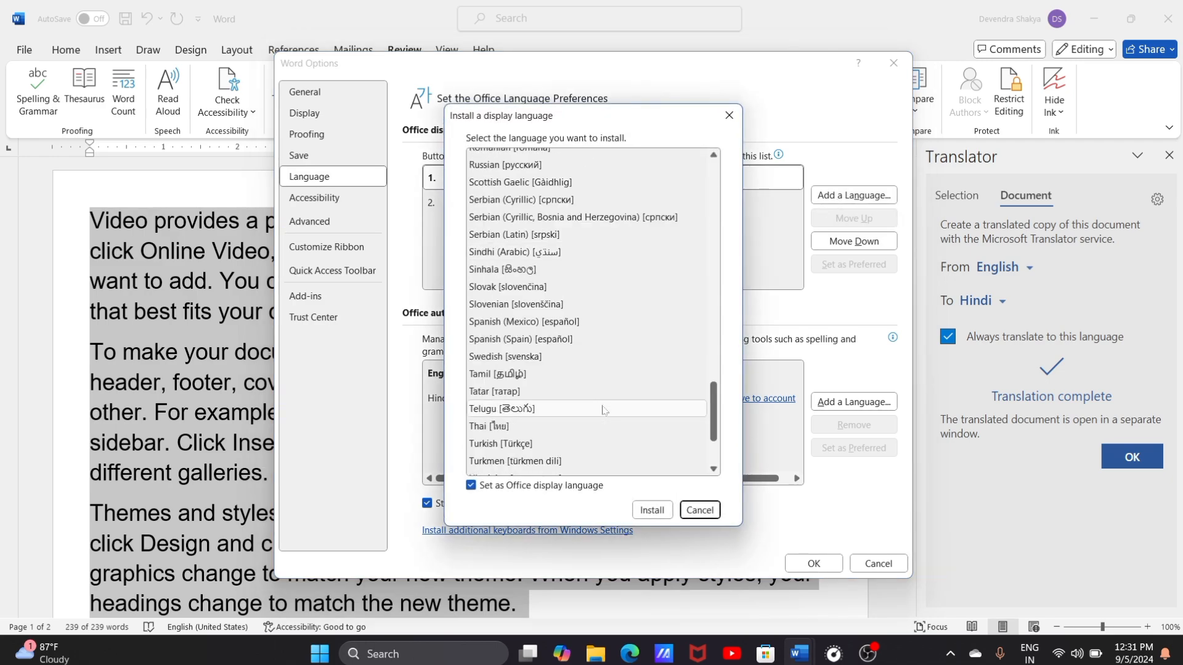
pyautogui.click(729, 115)
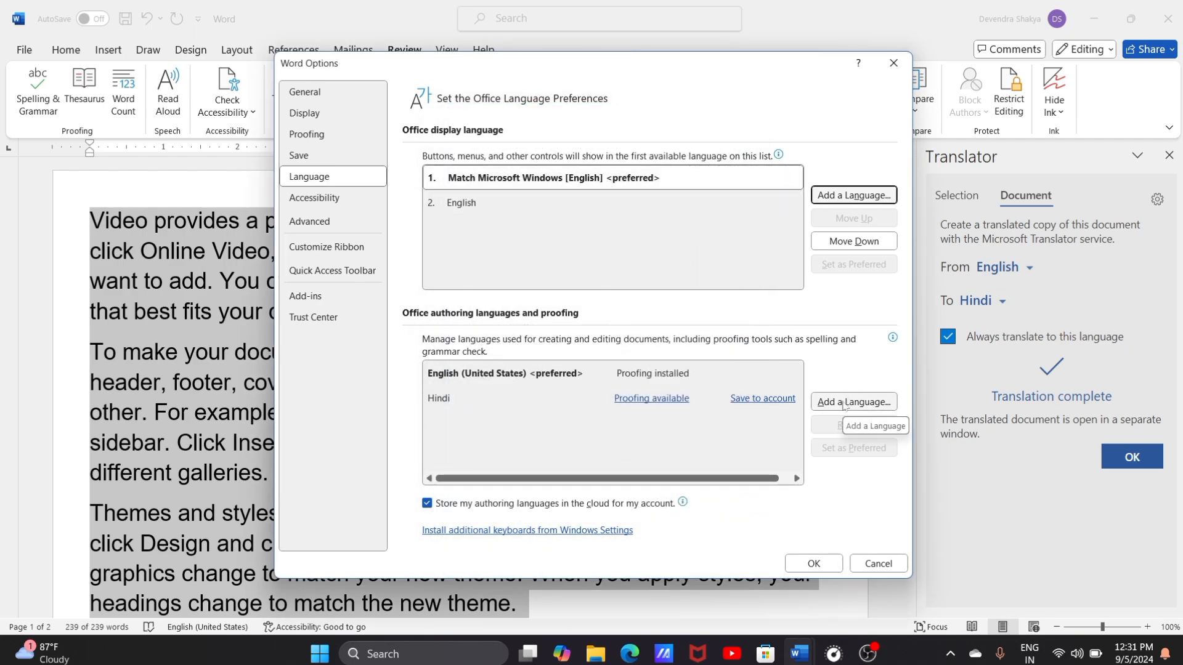
pyautogui.click(893, 63)
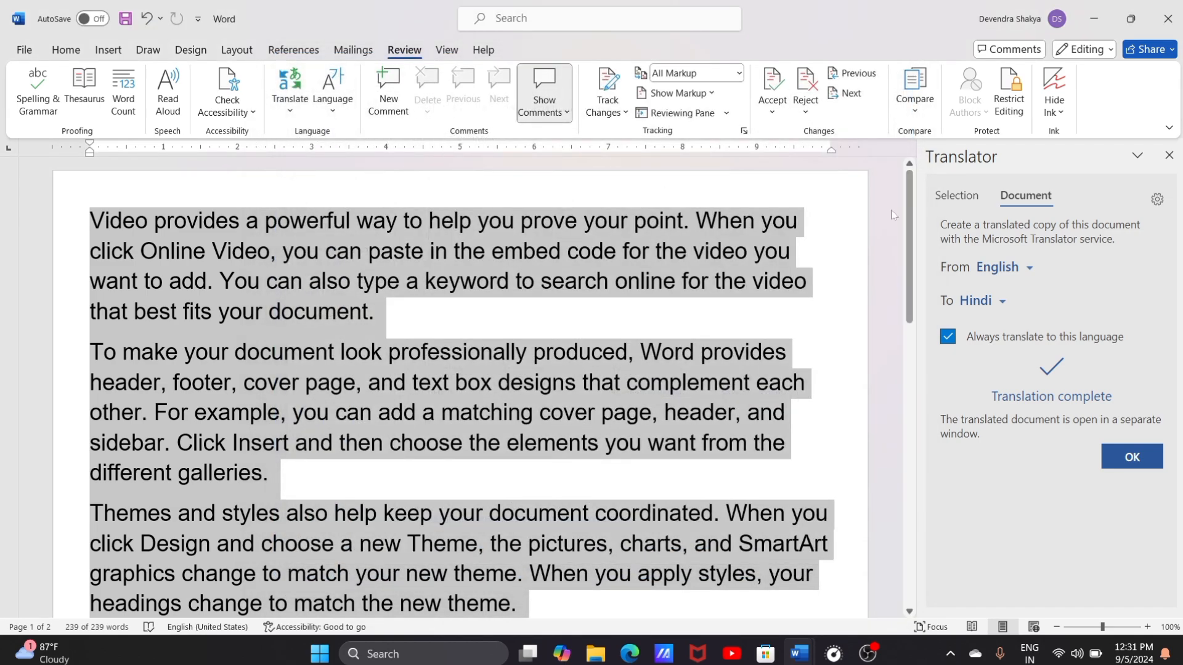
# Step: Close the Translator and post the comment "nice" on the last "video" in the first paragraph
pyautogui.click(1169, 155)
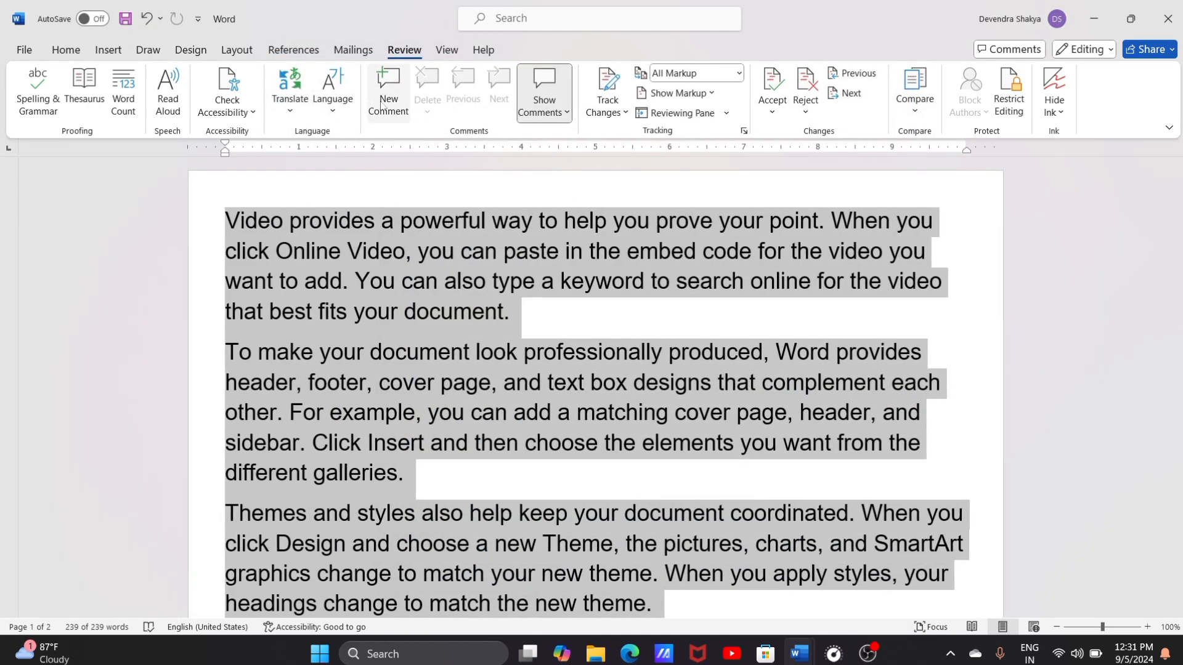
pyautogui.click(531, 325)
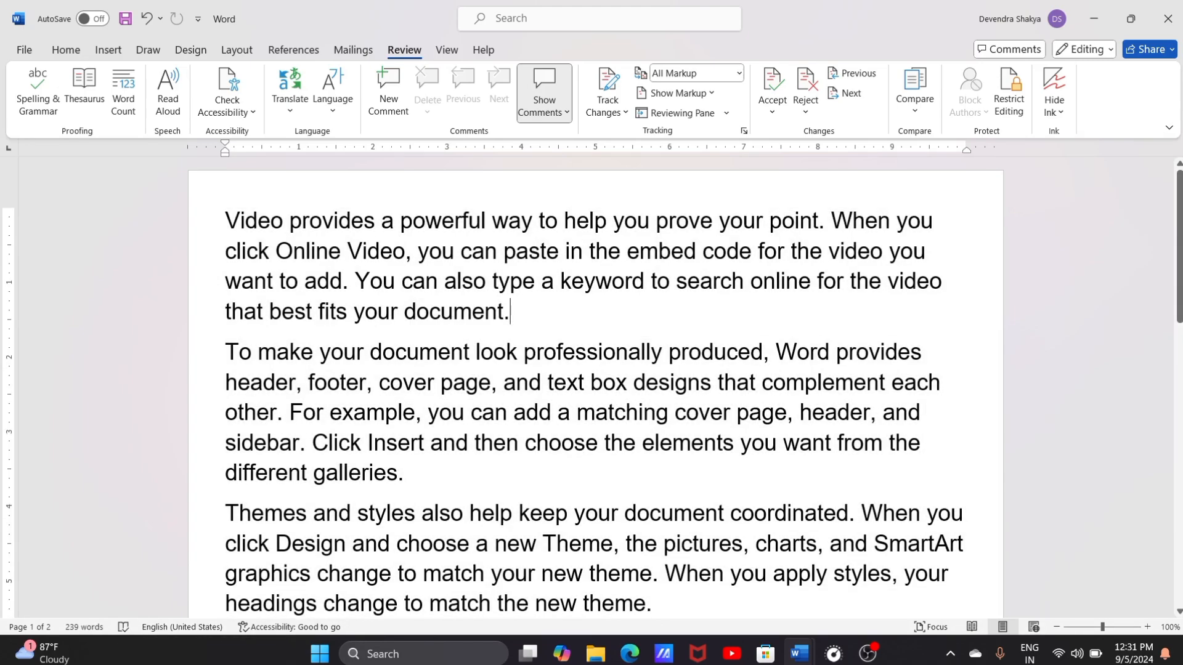
pyautogui.doubleClick(914, 282)
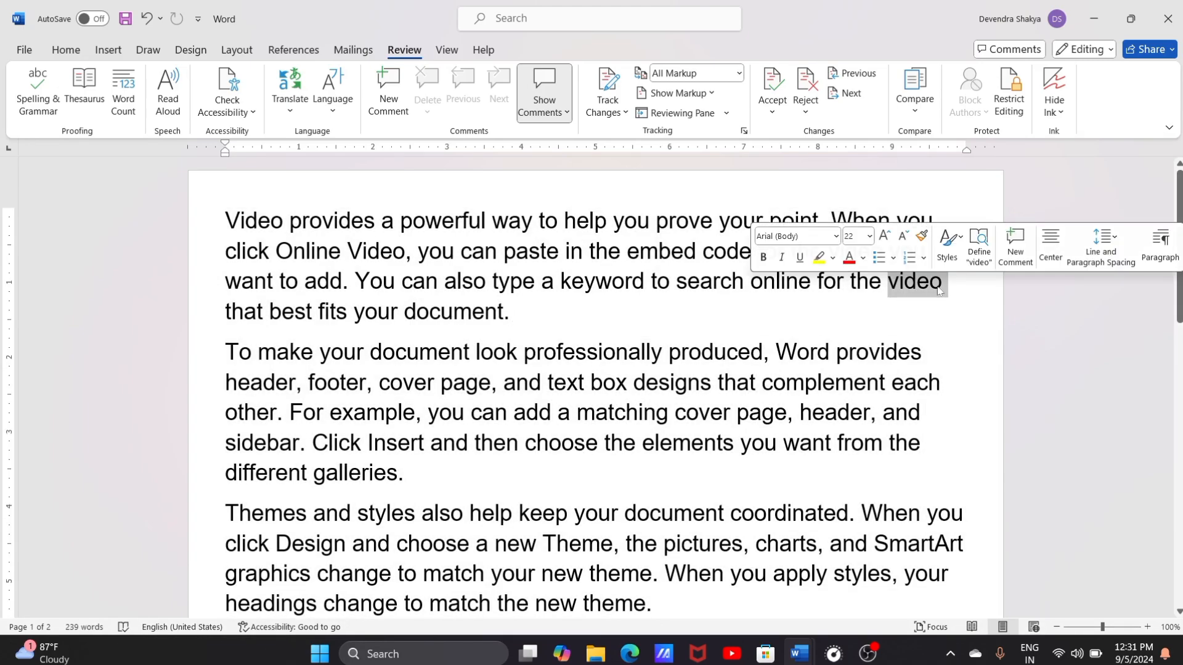
pyautogui.click(388, 93)
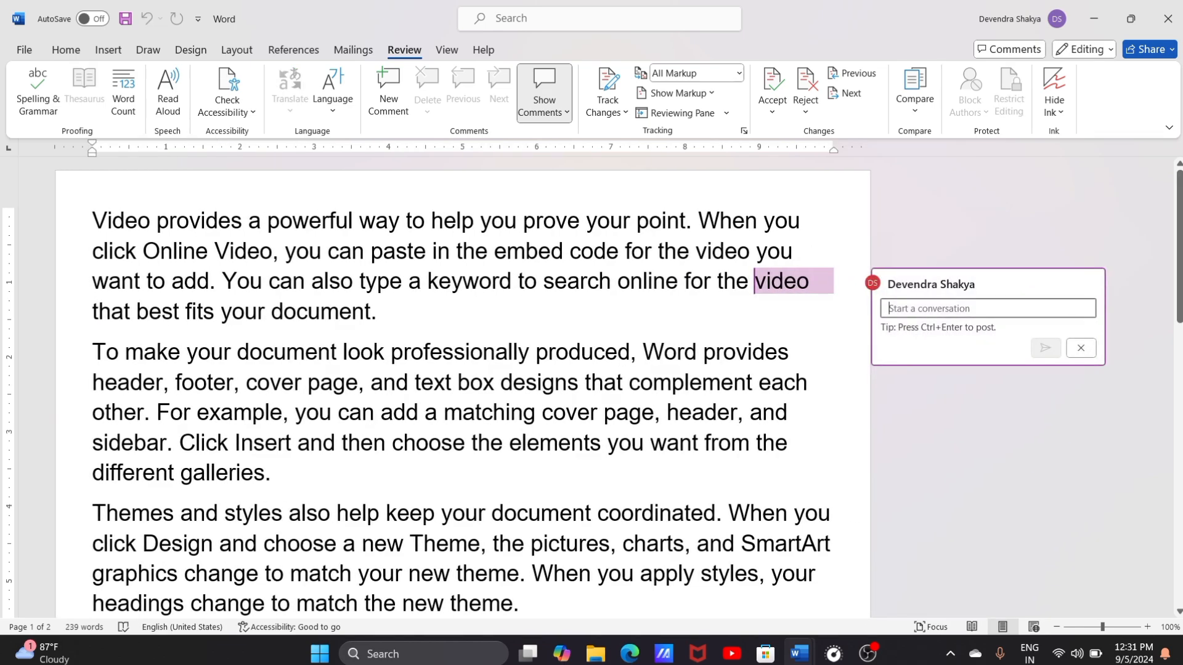
pyautogui.write('nice')
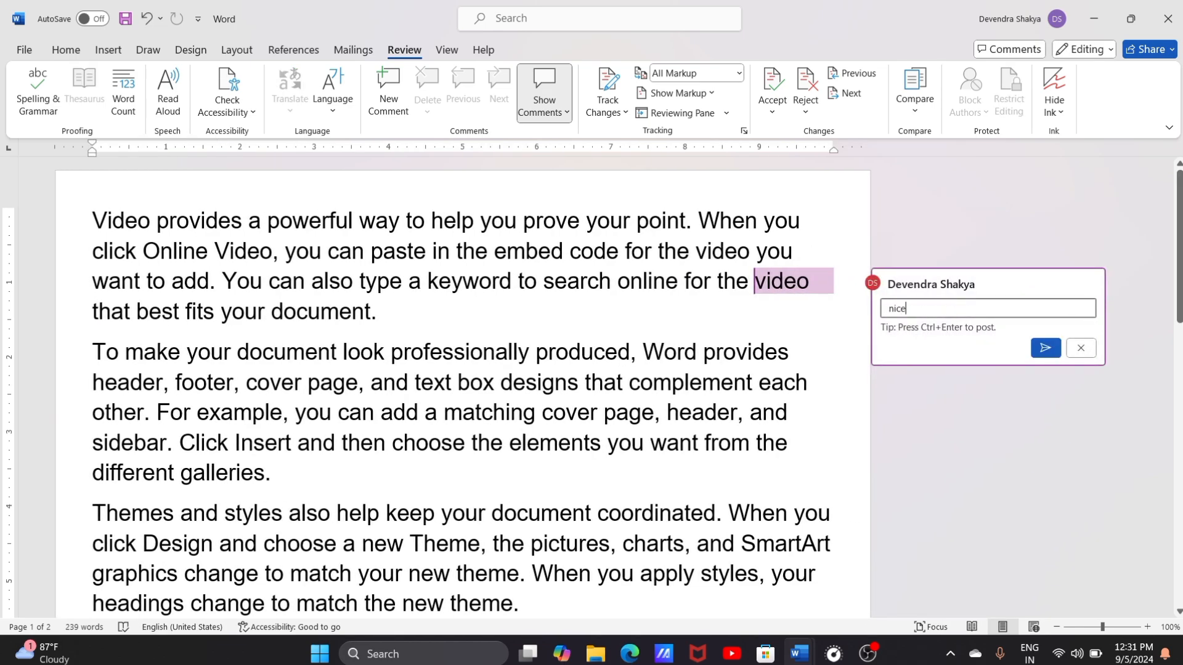
pyautogui.click(1046, 348)
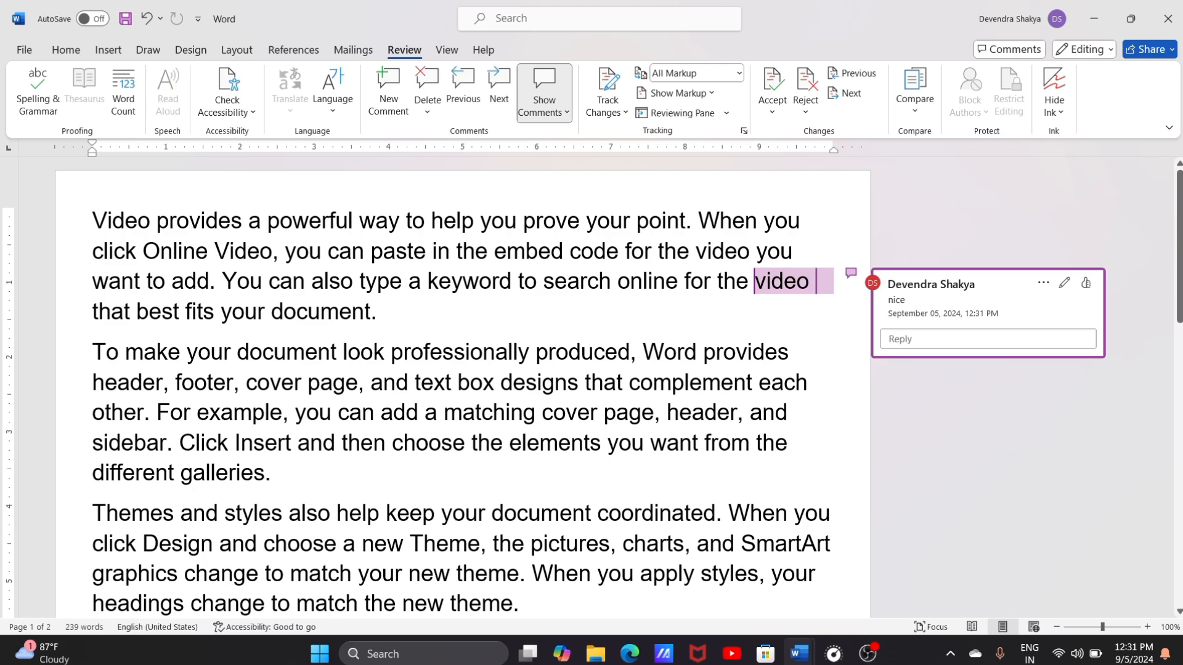
# Step: Post the reply "super" to the "nice" comment on the word "video"
pyautogui.moveTo(642, 352); pyautogui.dragTo(791, 352)
pyautogui.rightClick(782, 352)
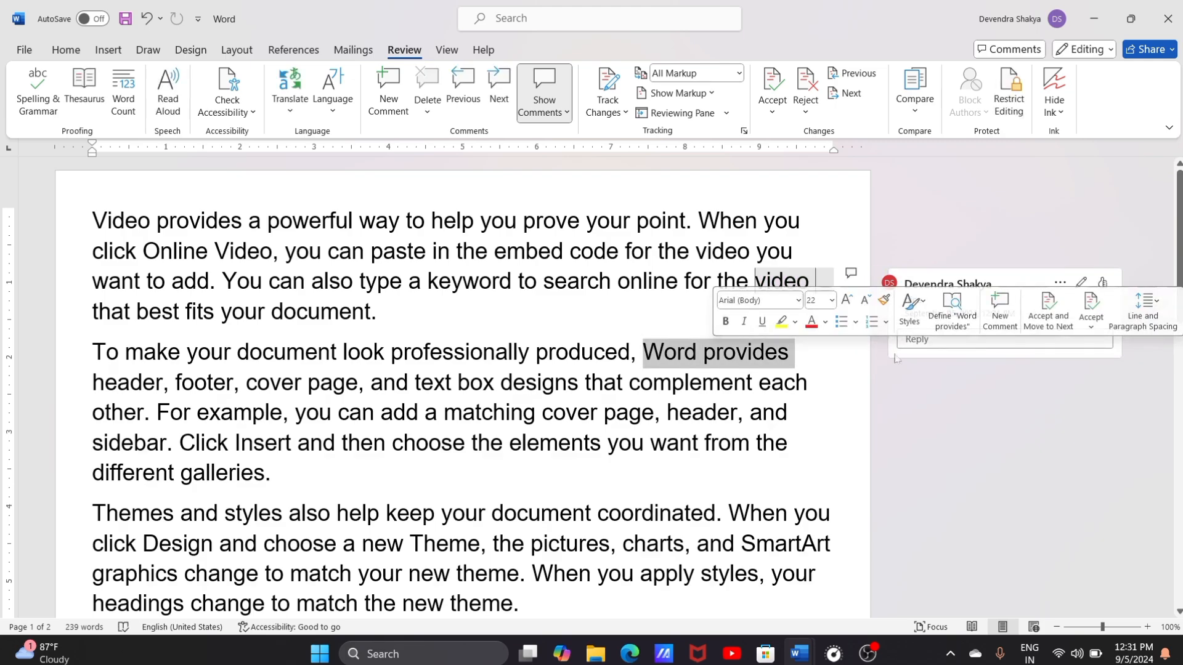
pyautogui.click(934, 337)
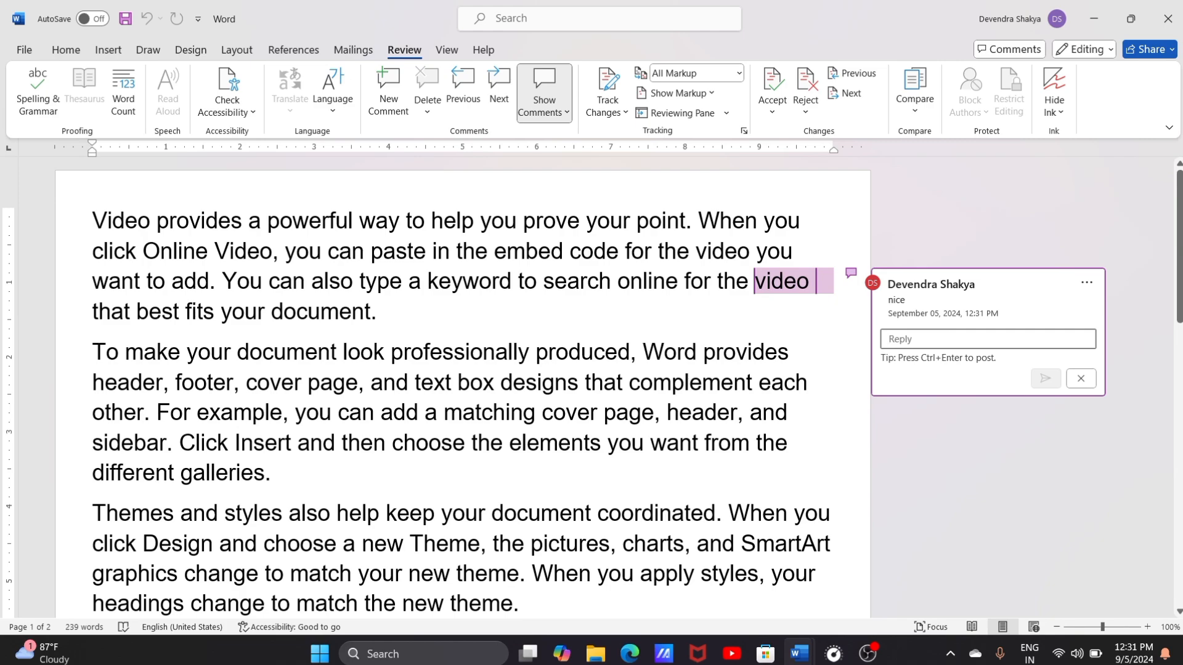
pyautogui.write('sup')
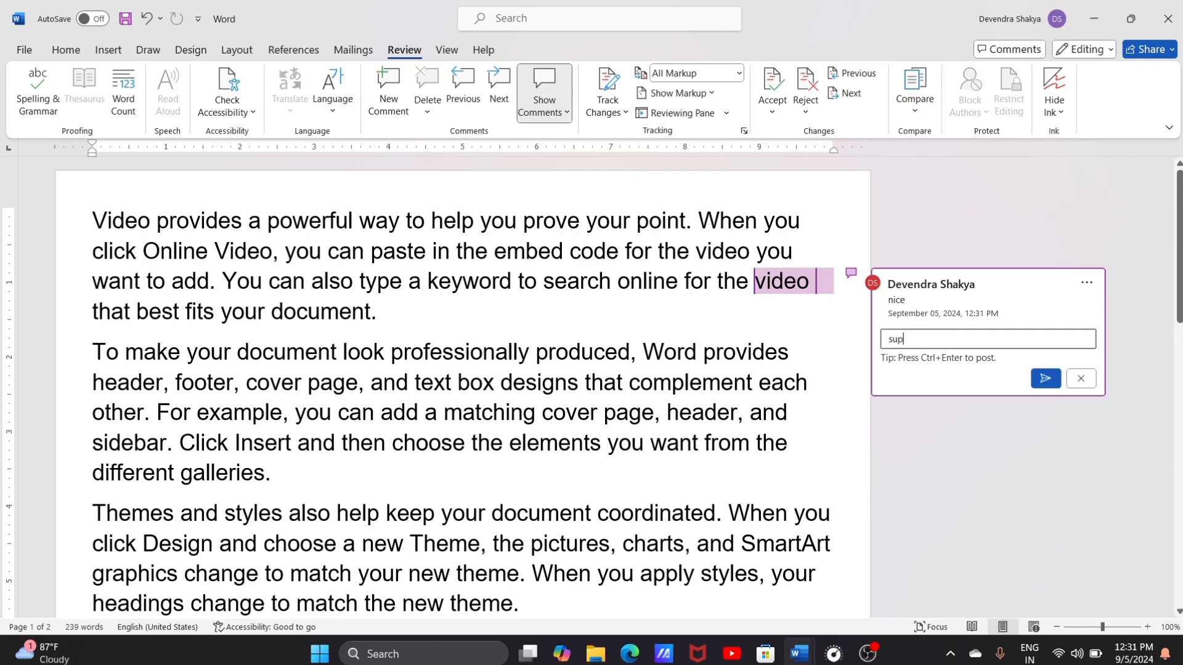
pyautogui.write('er')
pyautogui.click(1046, 378)
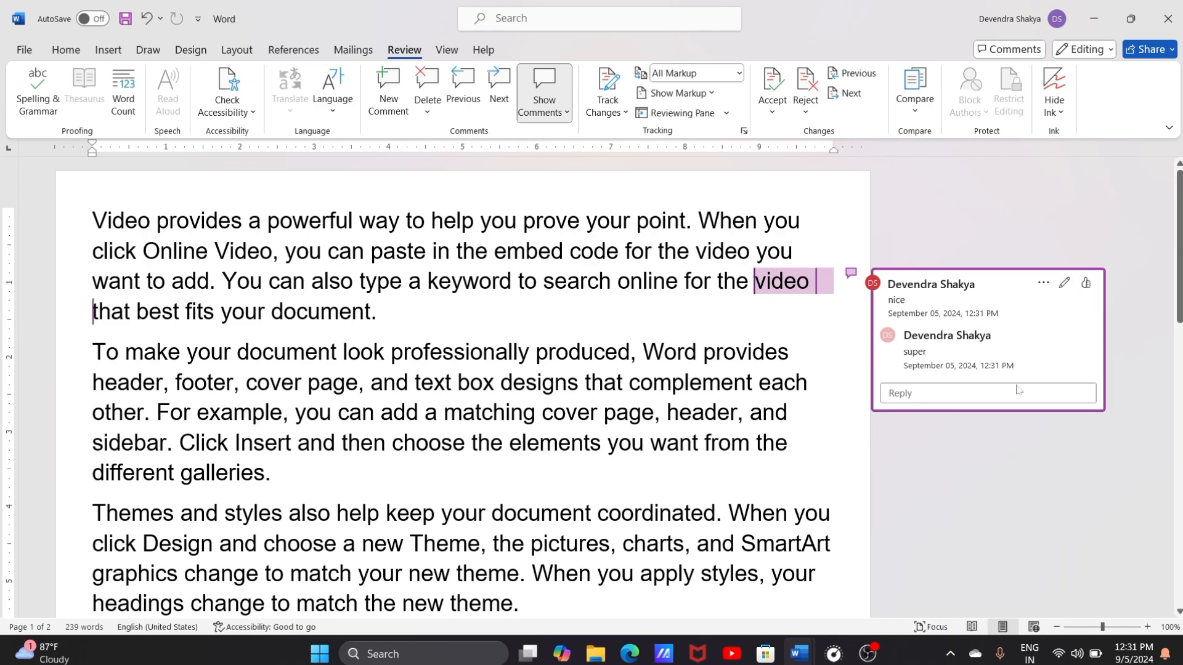
# Step: Examine the comment deletion choices, the "nice" thread's options and the comment display modes without applying any
pyautogui.click(542, 314)
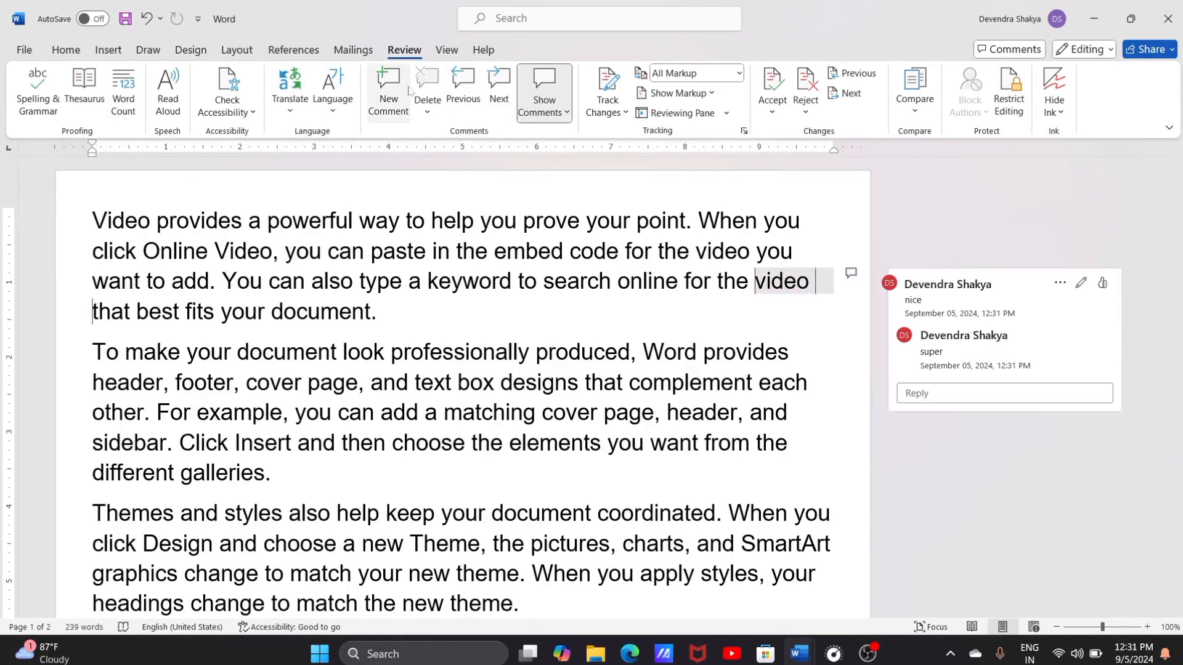
pyautogui.click(428, 113)
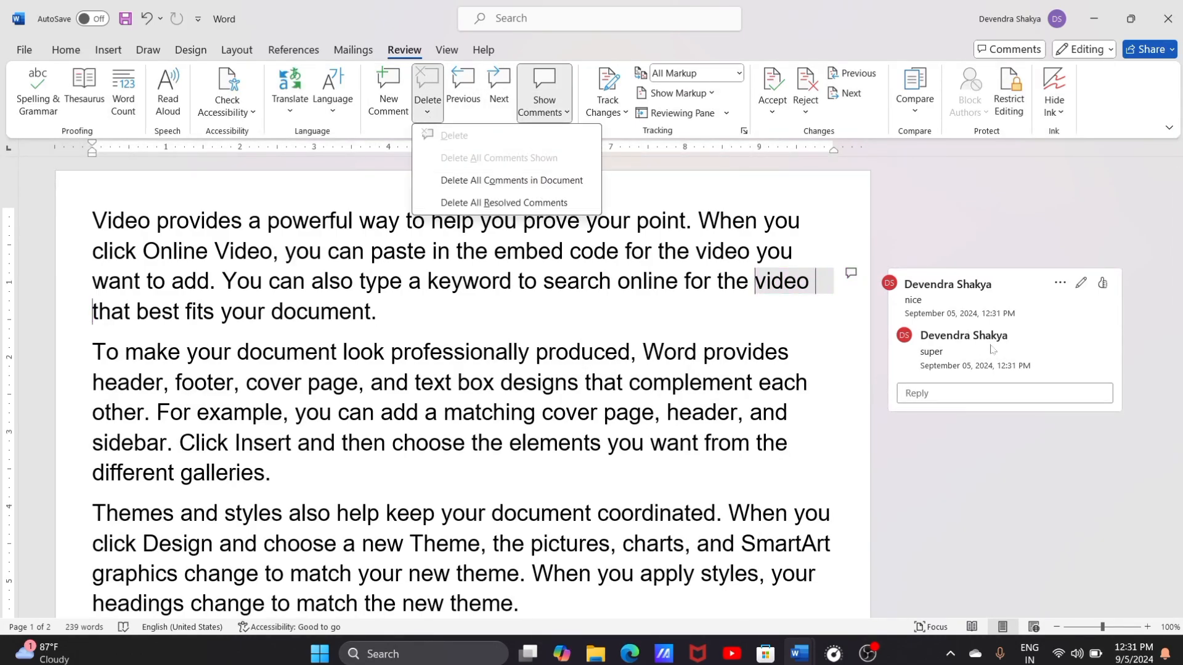
pyautogui.click(977, 308)
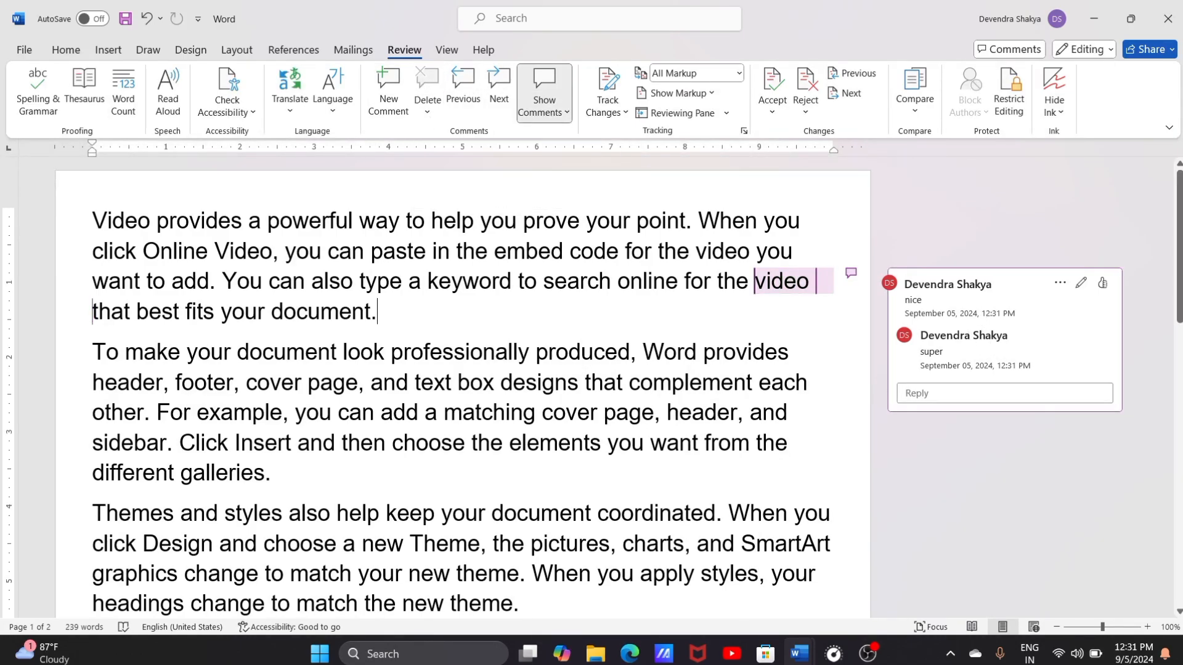
pyautogui.click(1059, 283)
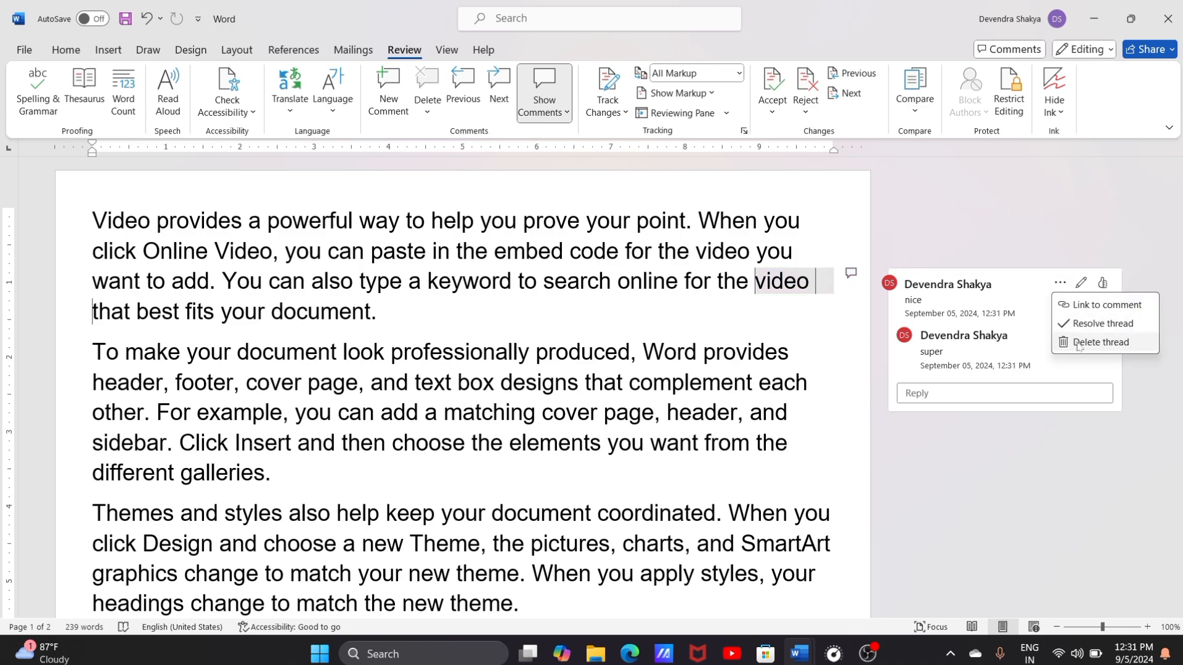
pyautogui.press('Escape')
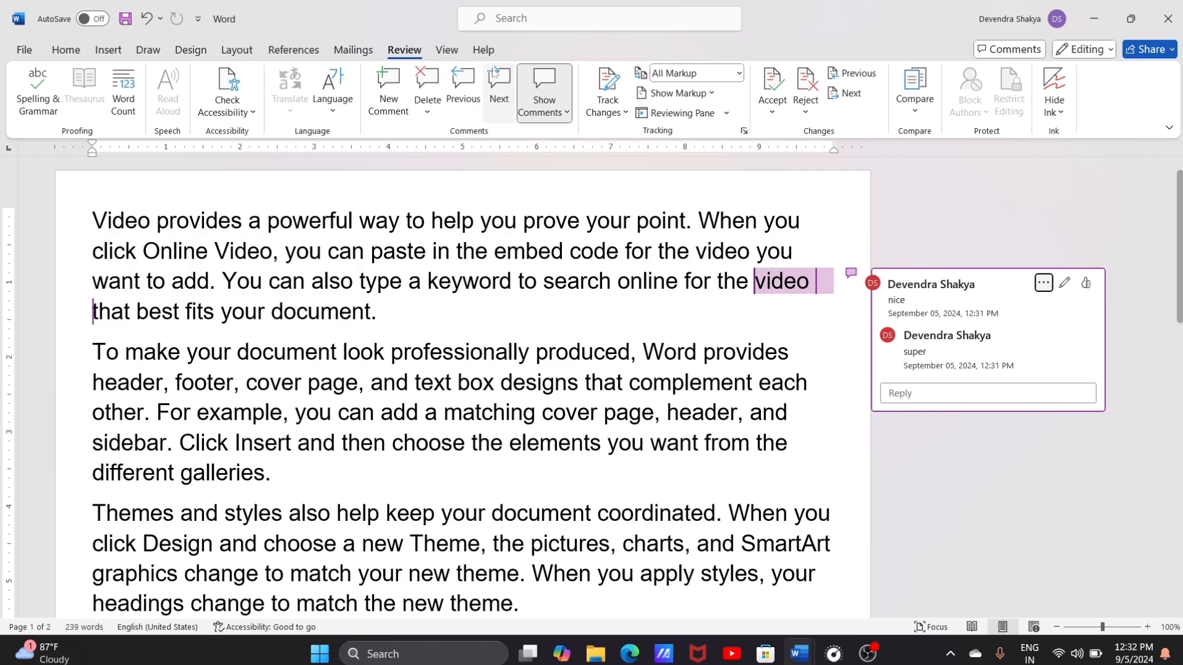
pyautogui.click(567, 113)
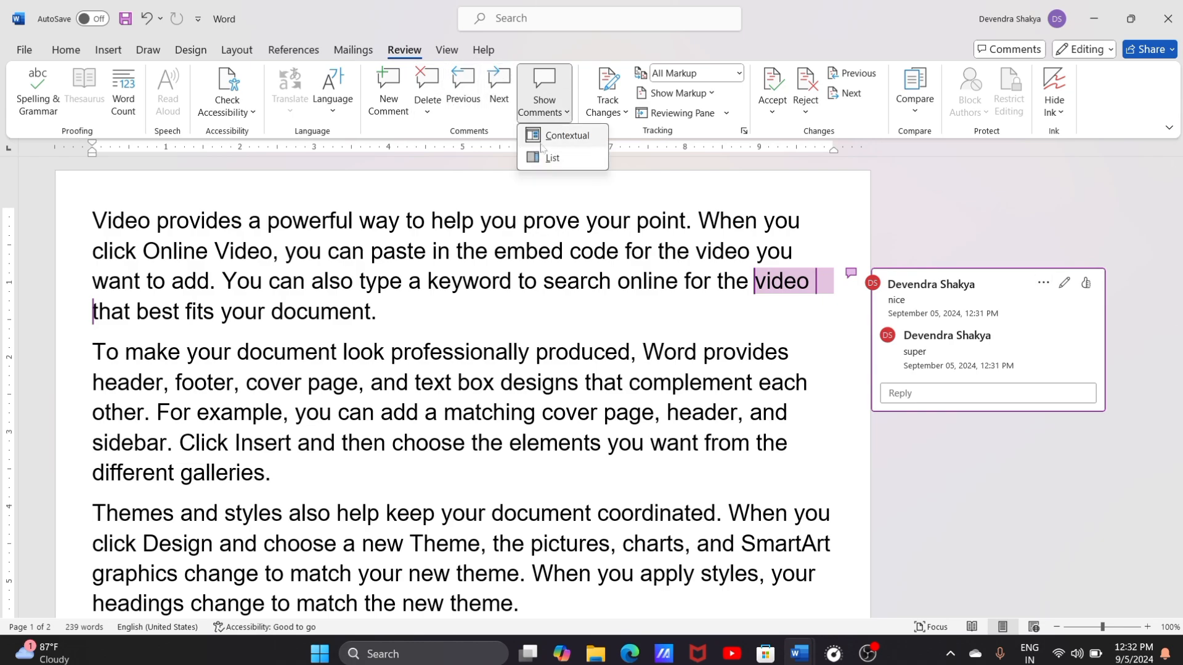
pyautogui.click(536, 89)
pyautogui.press('Escape')
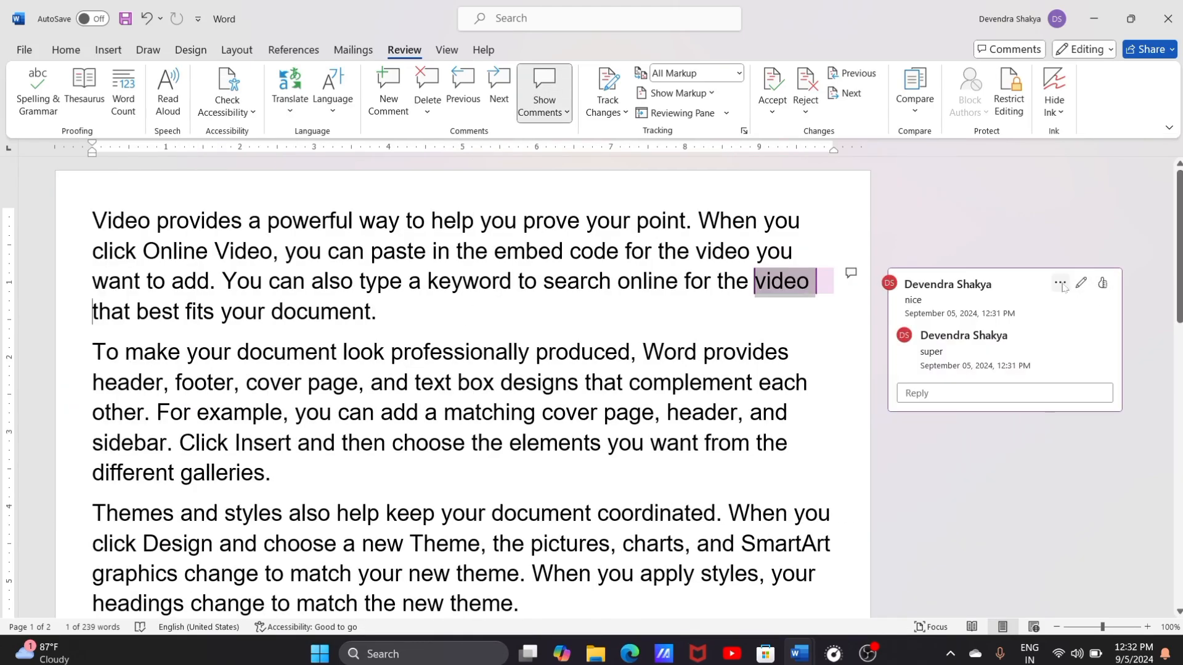
# Step: Delete the "nice" comment thread from the last "video" in the first paragraph
pyautogui.click(422, 92)
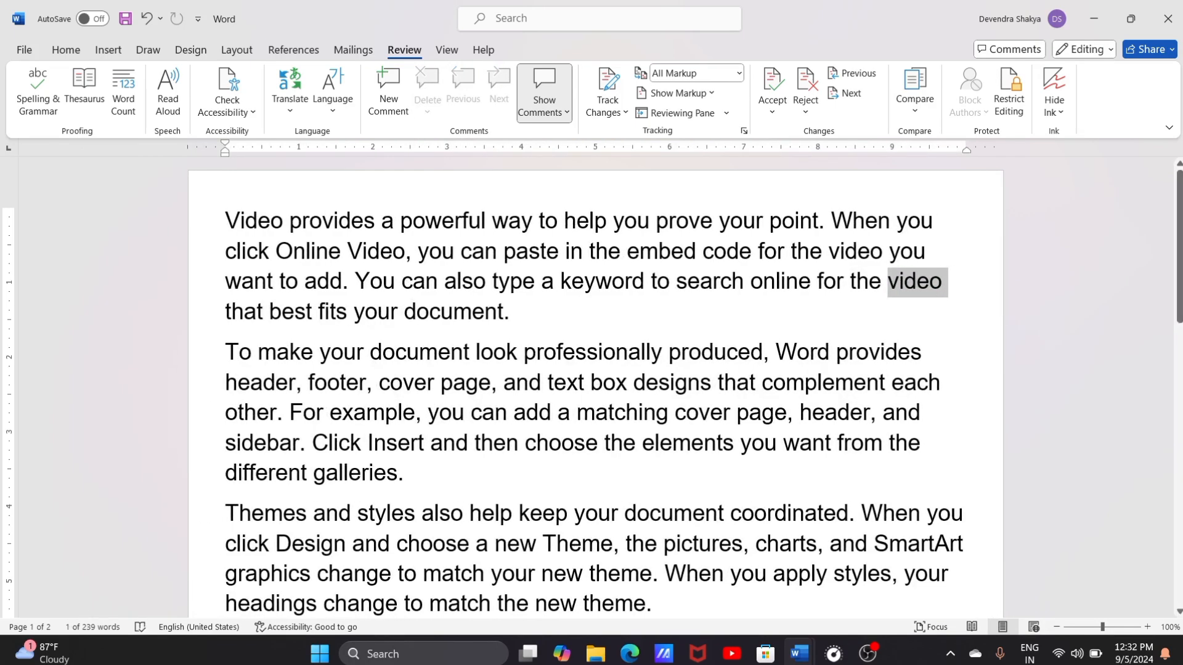
pyautogui.click(510, 313)
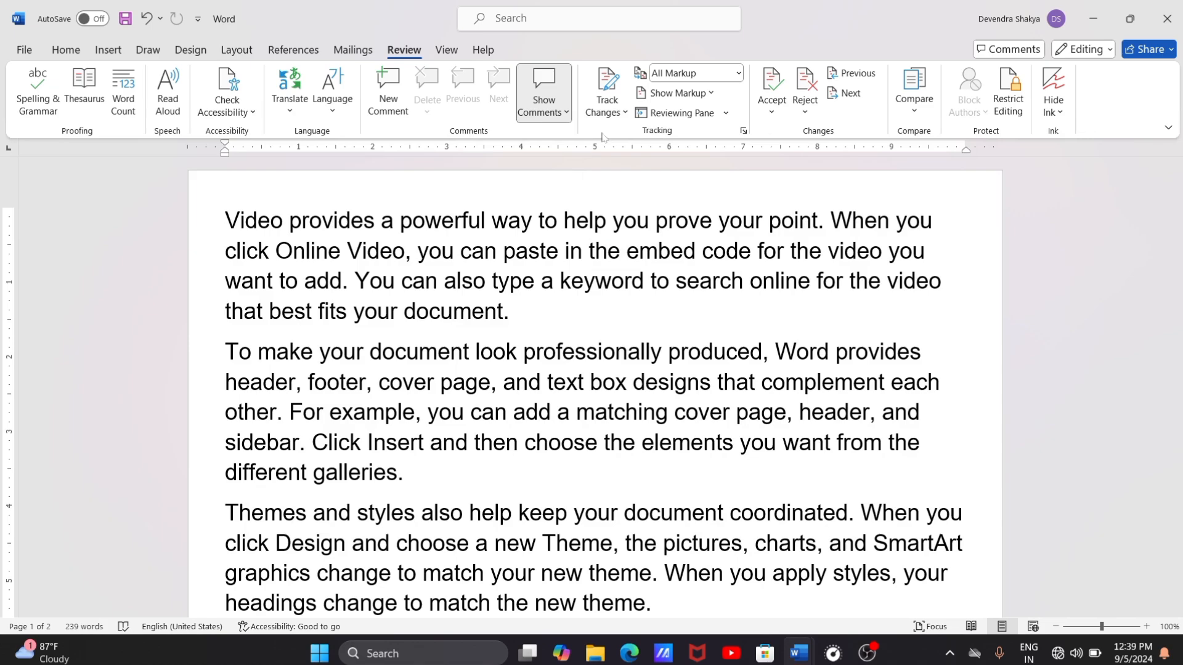
# Step: Set the review display to All Markup and the balloons to Show Only Formatting in Balloons
pyautogui.click(738, 73)
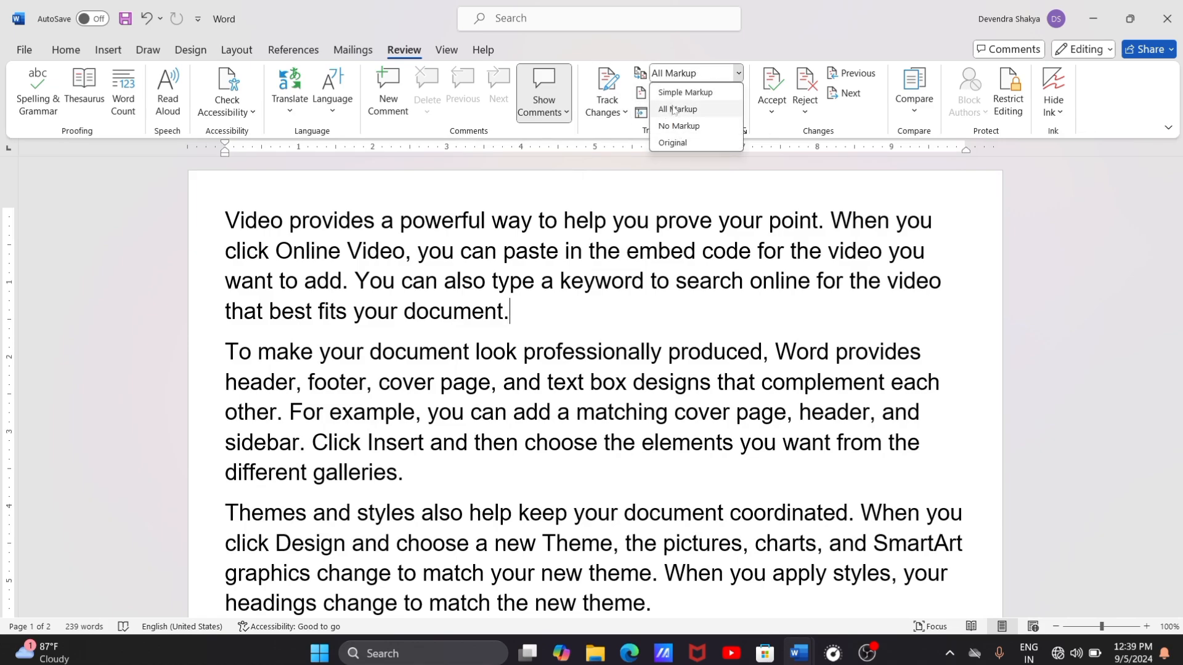
pyautogui.click(673, 109)
pyautogui.click(738, 73)
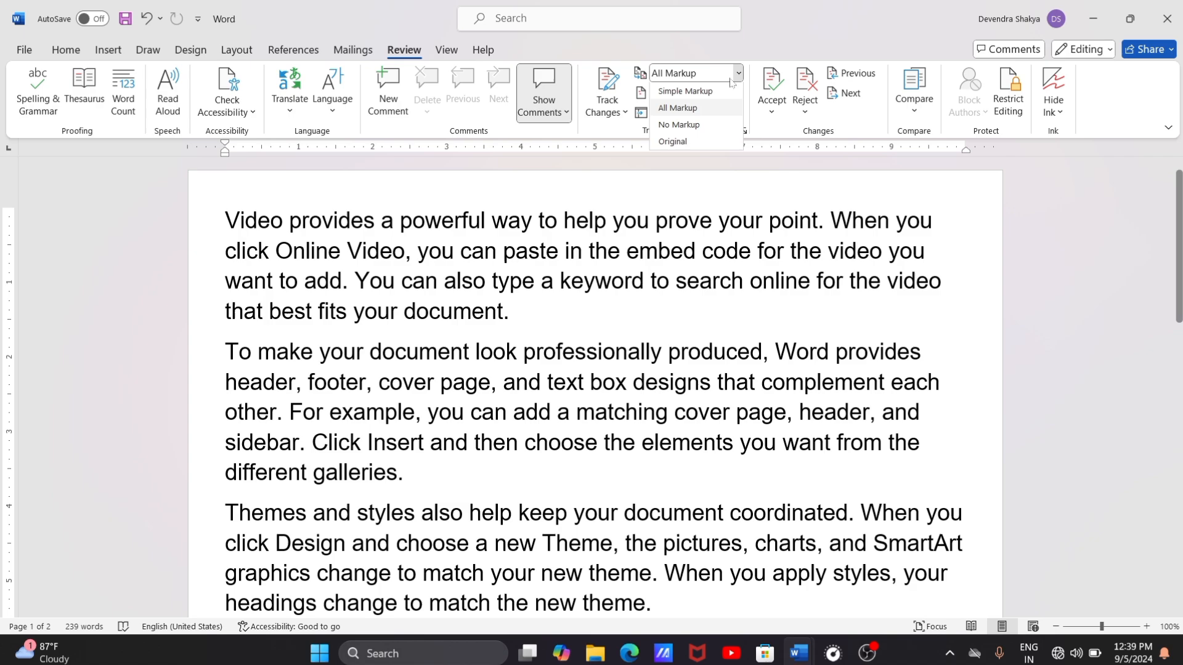
pyautogui.click(711, 110)
pyautogui.click(677, 93)
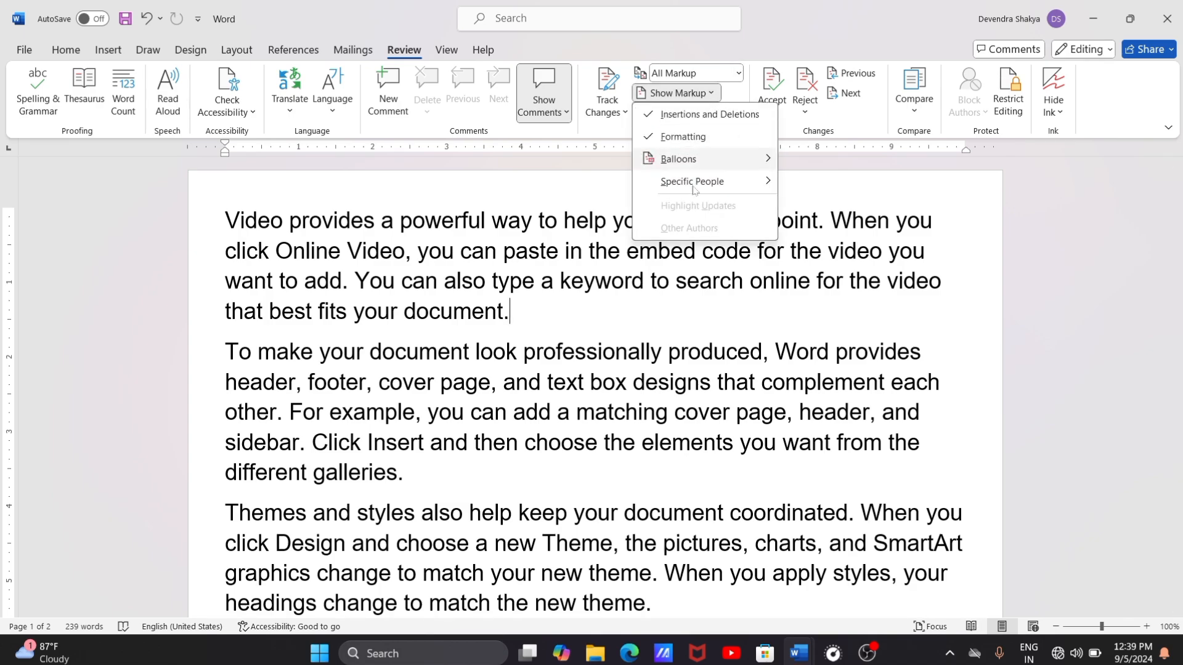
pyautogui.moveTo(709, 159)
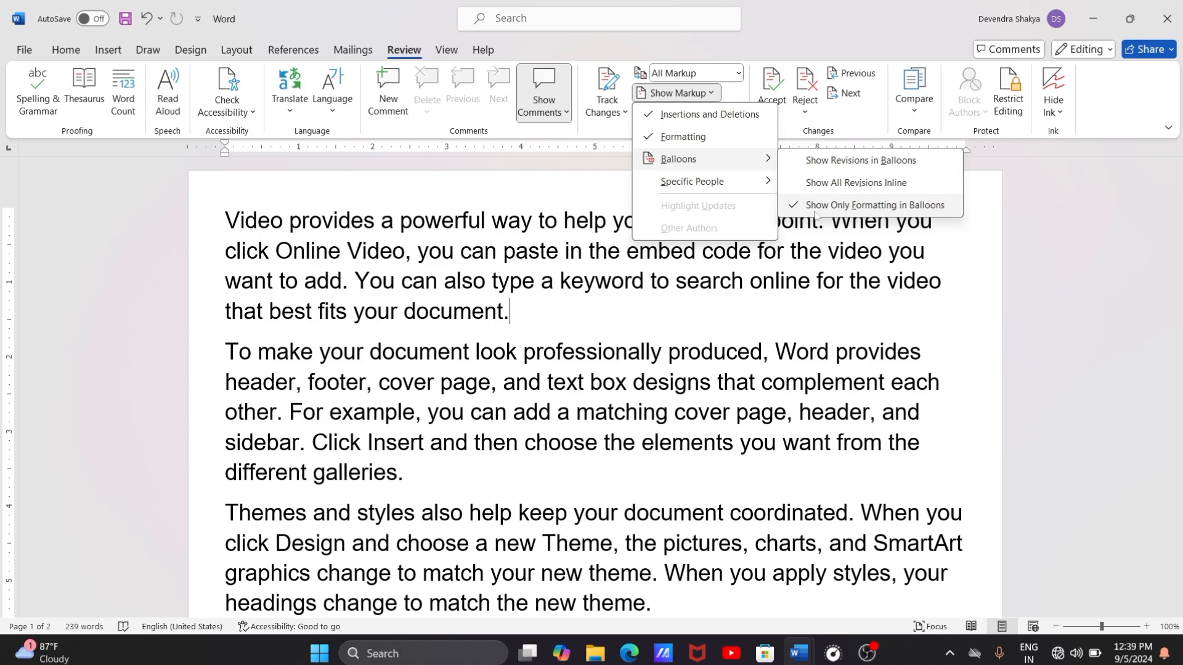
pyautogui.click(937, 208)
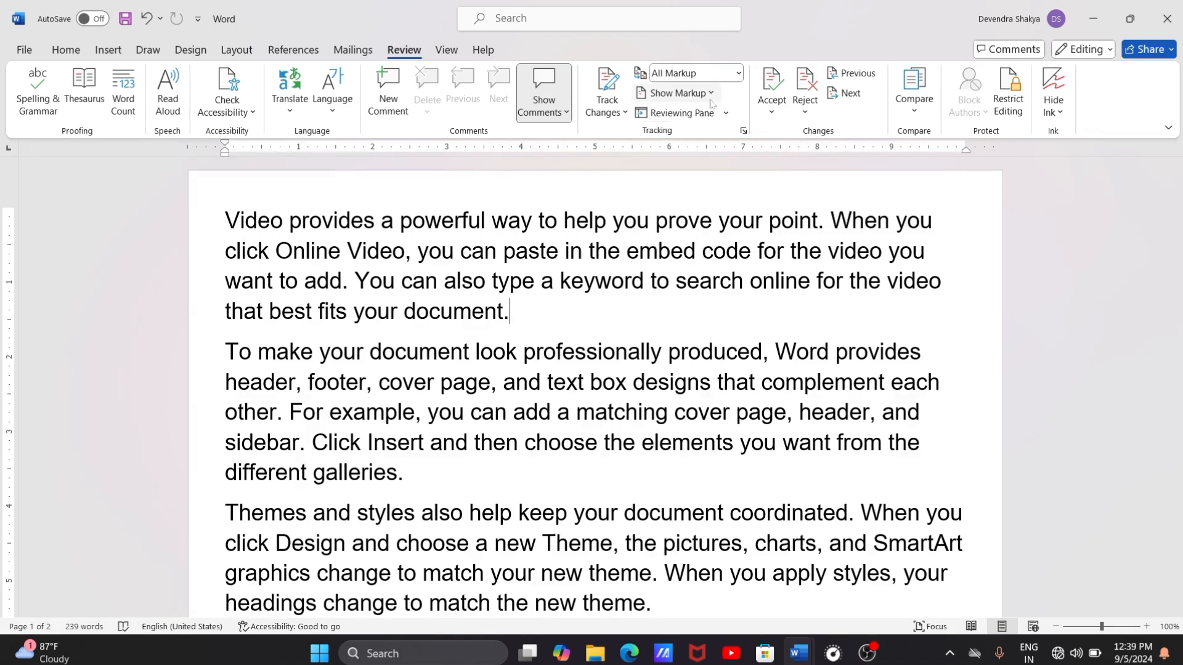
pyautogui.click(677, 93)
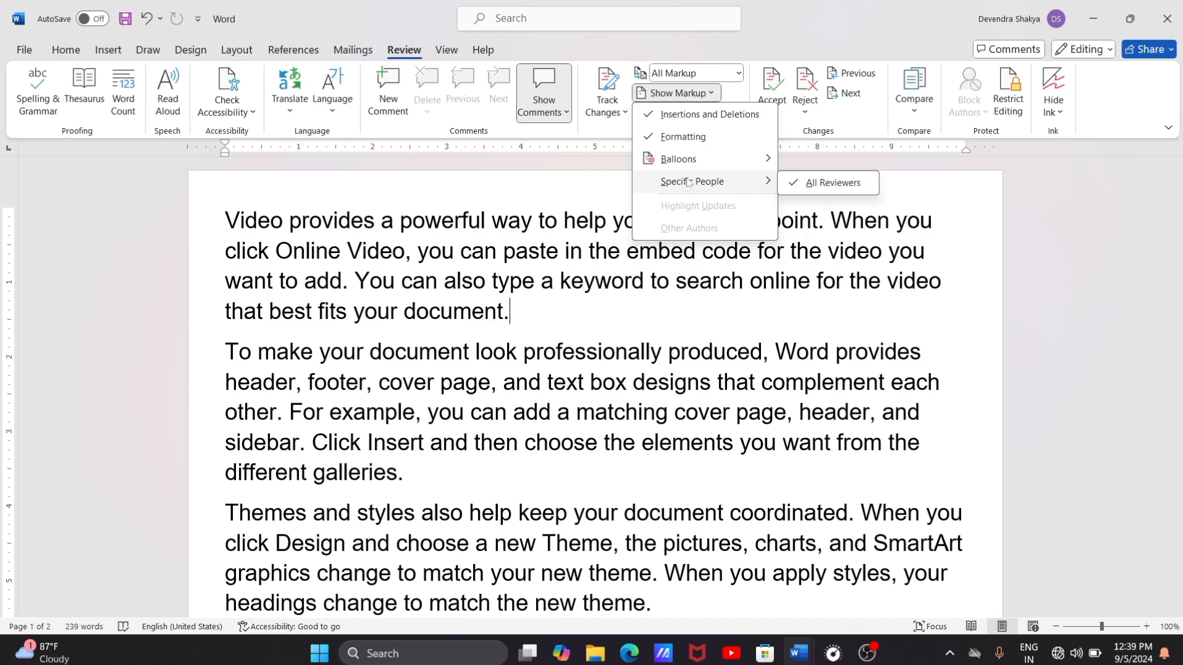
pyautogui.click(1017, 196)
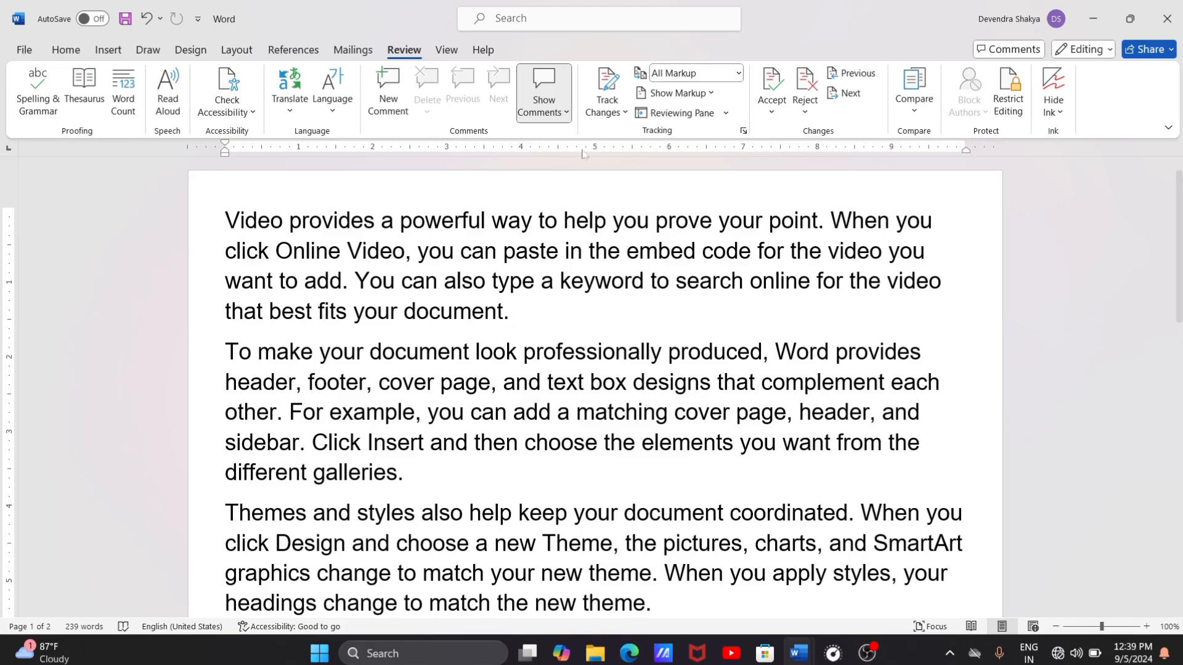
# Step: Turn on Track Changes and replace "document." at the end of the first paragraph with "file"
pyautogui.click(609, 84)
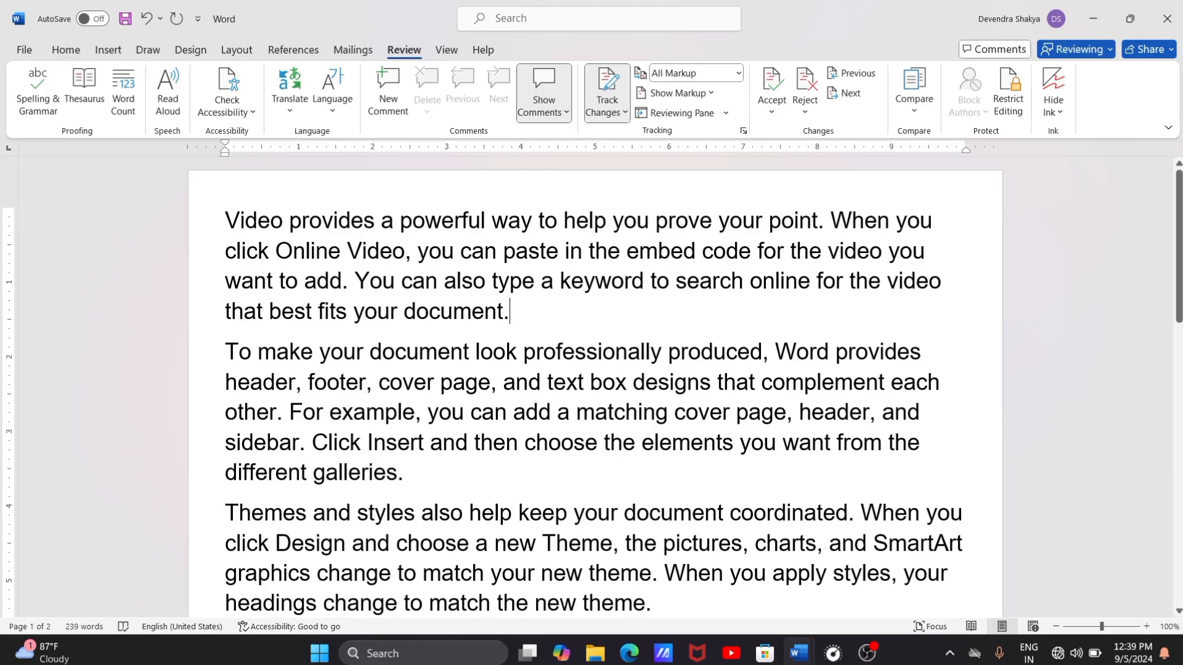
pyautogui.hotkey('ctrl', 'shift', 'Left')
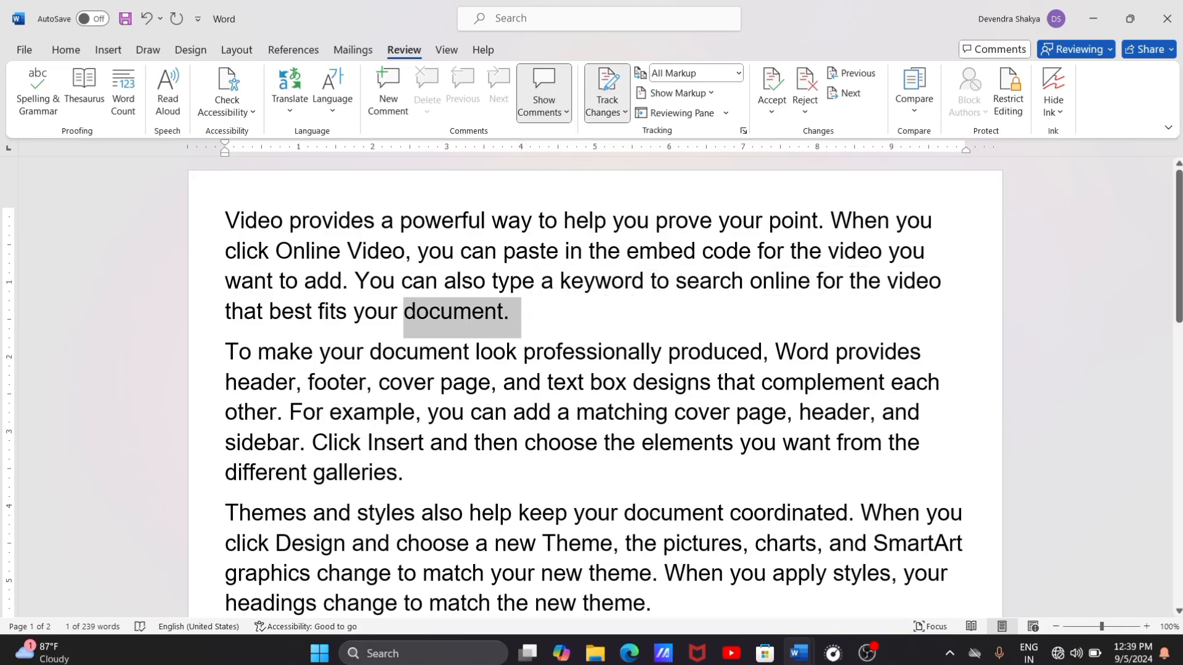
pyautogui.press('Delete')
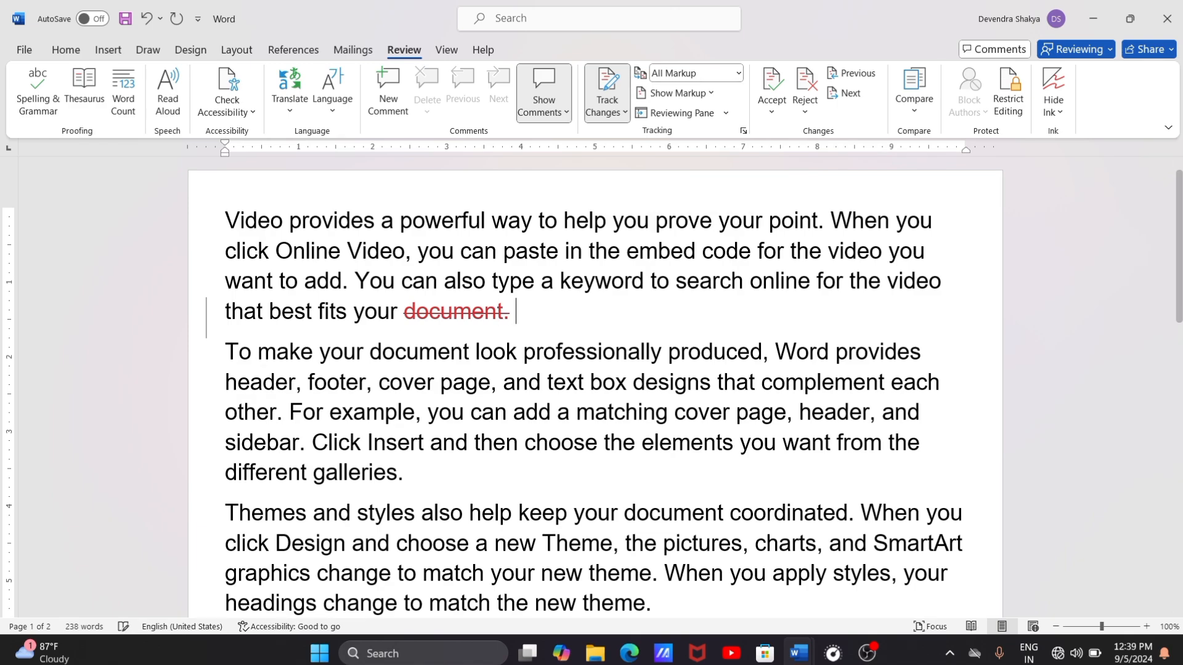
pyautogui.write('i')
pyautogui.press('BackSpace')
pyautogui.press('BackSpace')
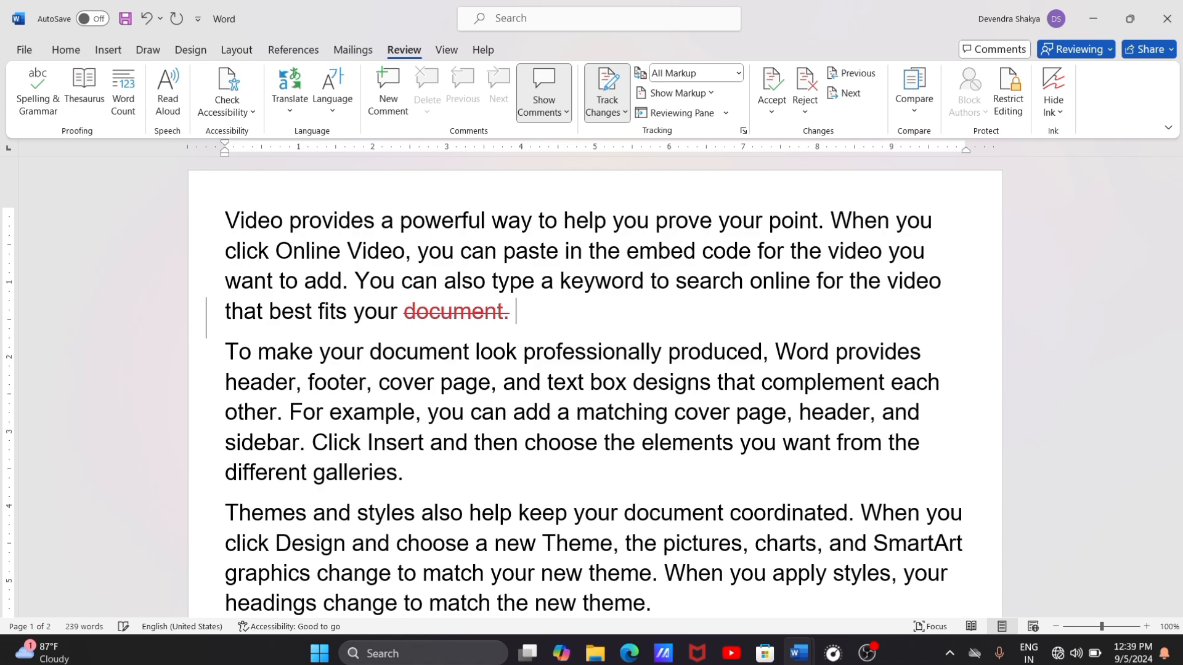
pyautogui.write('file')
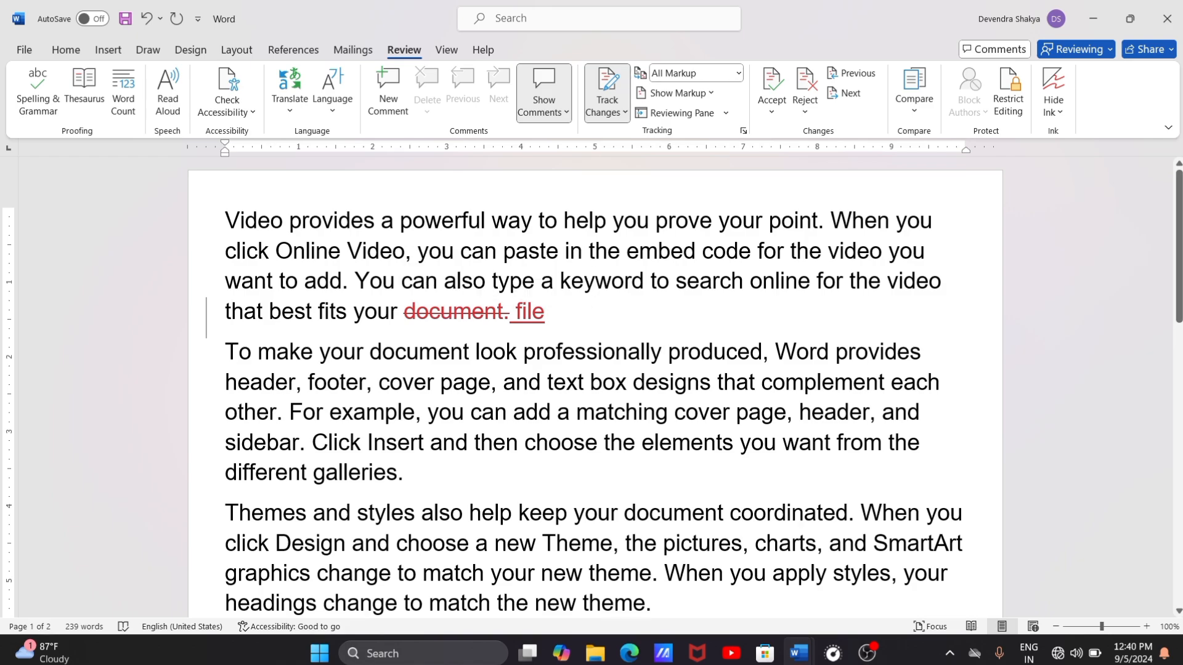
# Step: Delete the "Themes and styles" paragraph and the phrase "you can add a matching cover page" as tracked changes
pyautogui.scroll(-5, 595, 388)
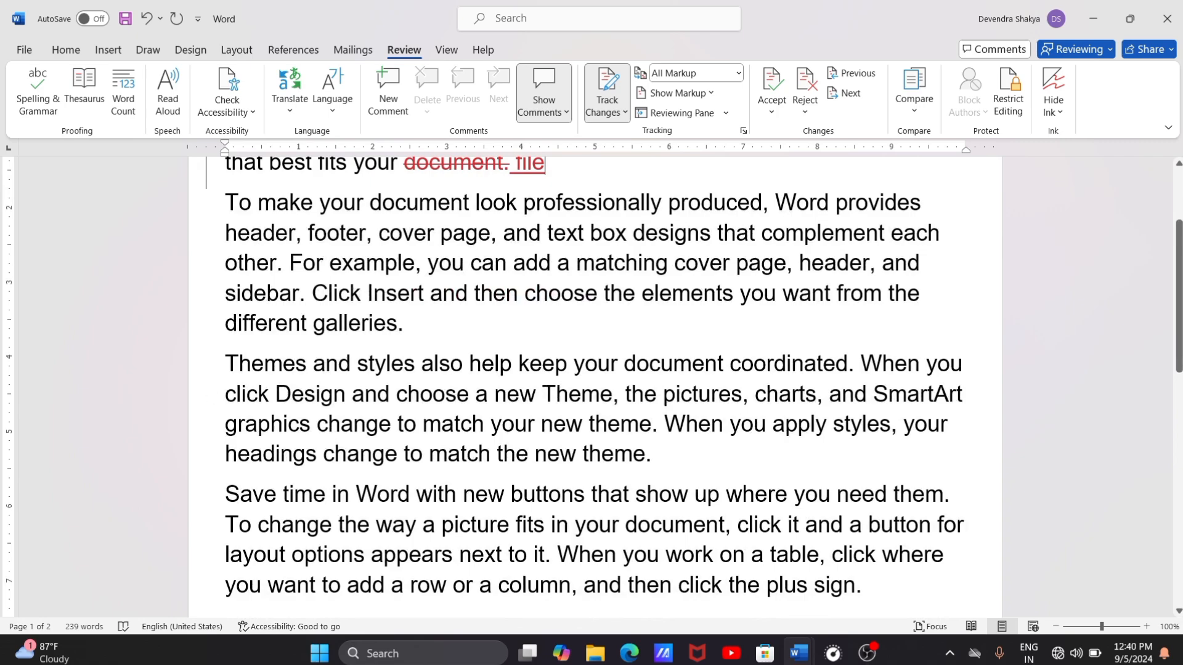
pyautogui.moveTo(225, 365); pyautogui.dragTo(701, 458)
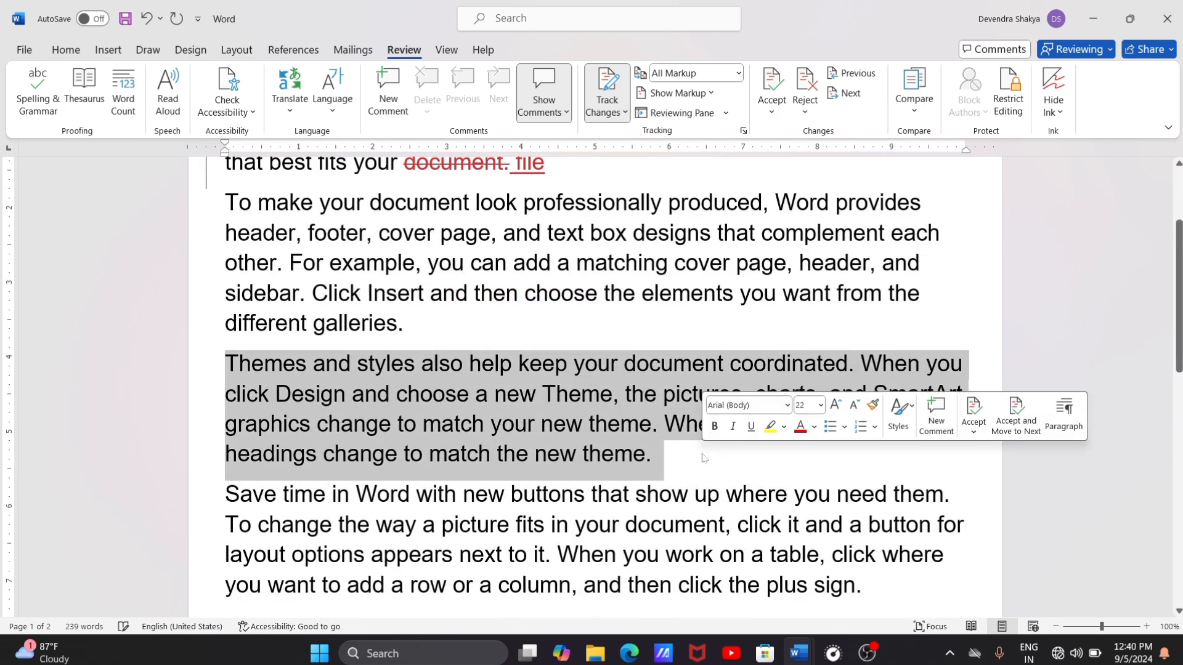
pyautogui.press('Delete')
pyautogui.scroll(3, 595, 388)
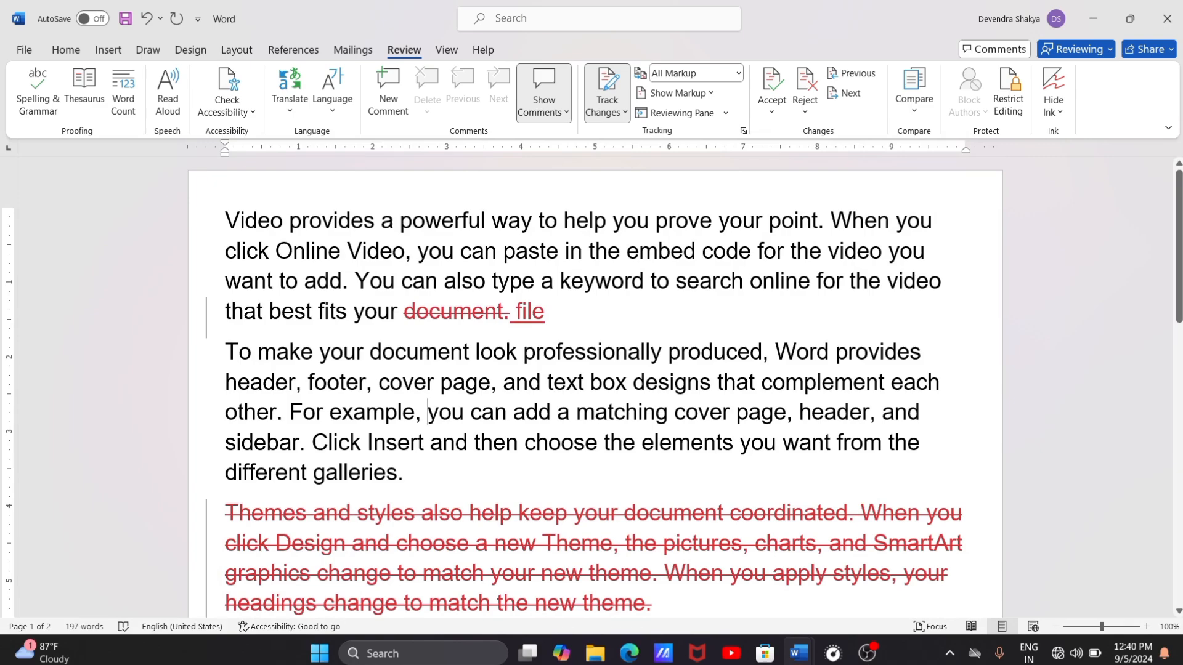
pyautogui.moveTo(428, 412); pyautogui.dragTo(787, 412)
pyautogui.press('Delete')
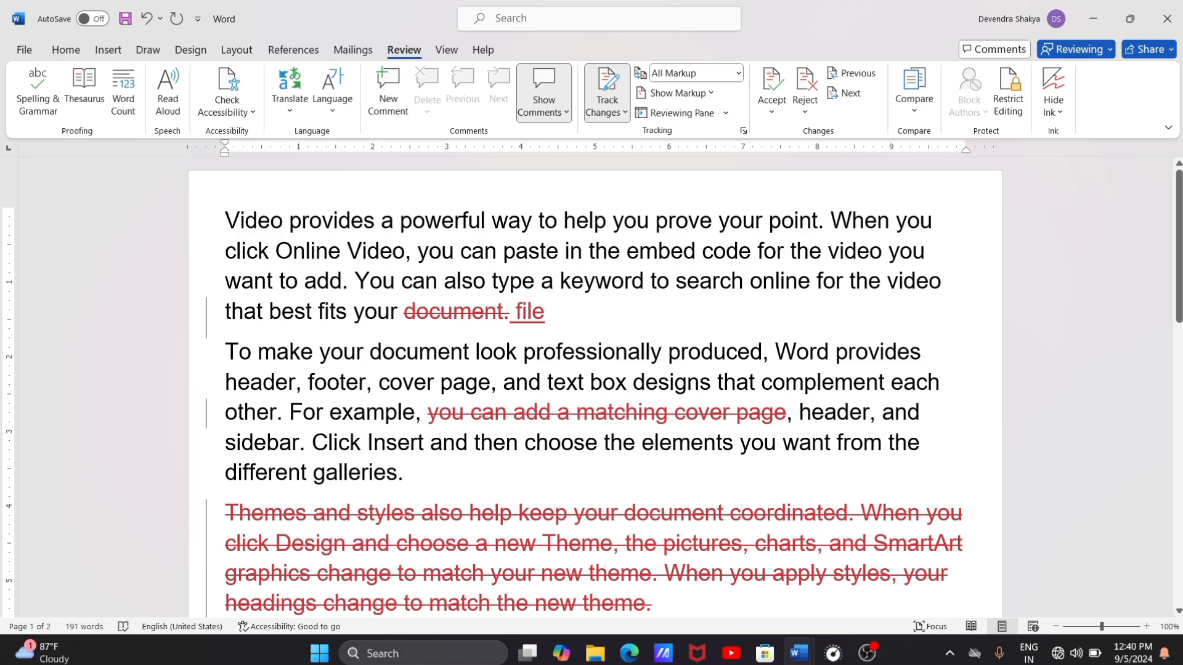
# Step: Accept the tracked deletion of the "Themes and styles" paragraph and move to the next change
pyautogui.click(773, 86)
pyautogui.click(772, 111)
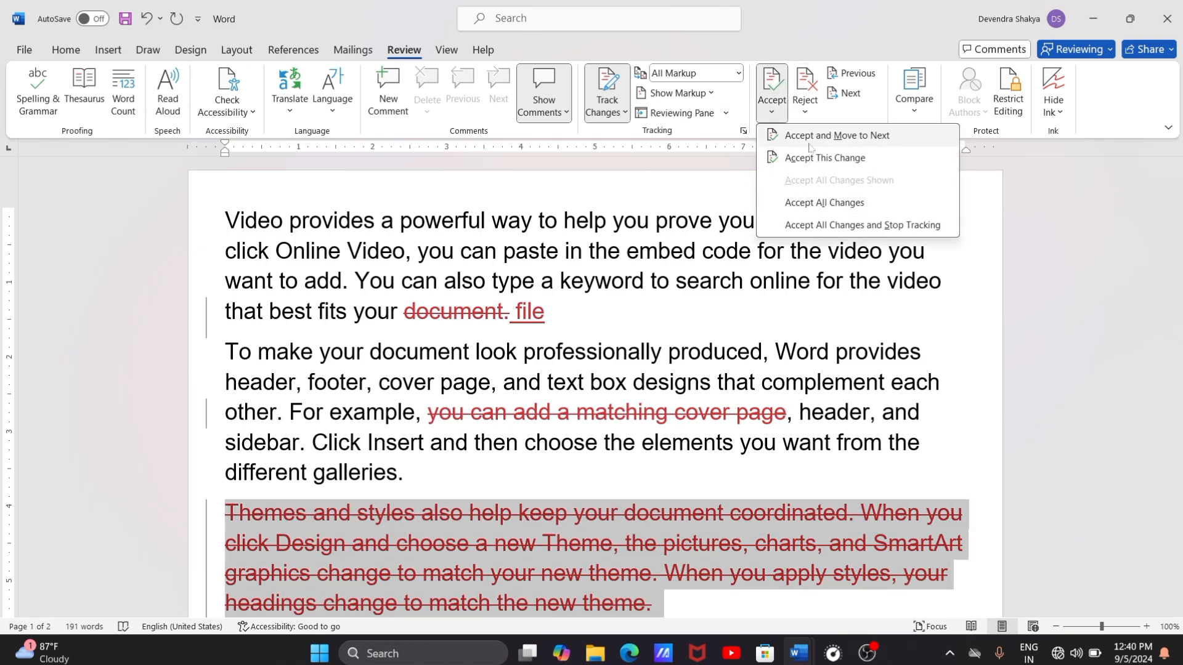
pyautogui.click(877, 139)
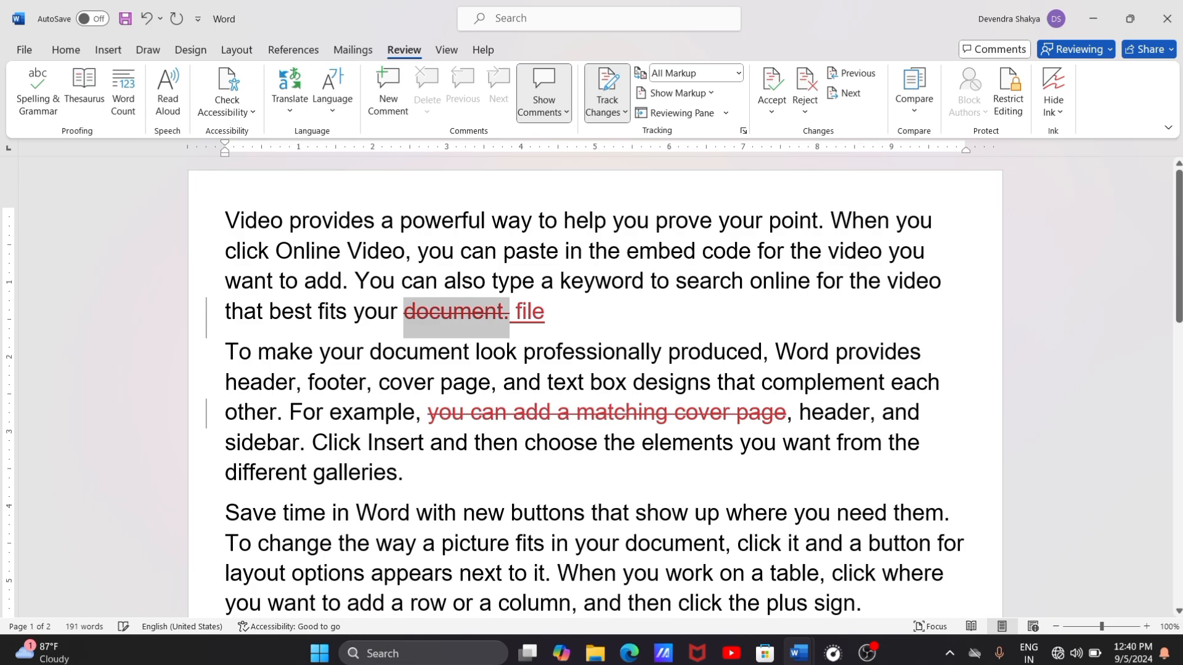
pyautogui.scroll(-4, 595, 394)
pyautogui.scroll(4, 595, 394)
# Step: Accept the remaining tracked changes: the "document." deletion, the "file" insertion and the "you can add a matching cover page" deletion
pyautogui.click(771, 110)
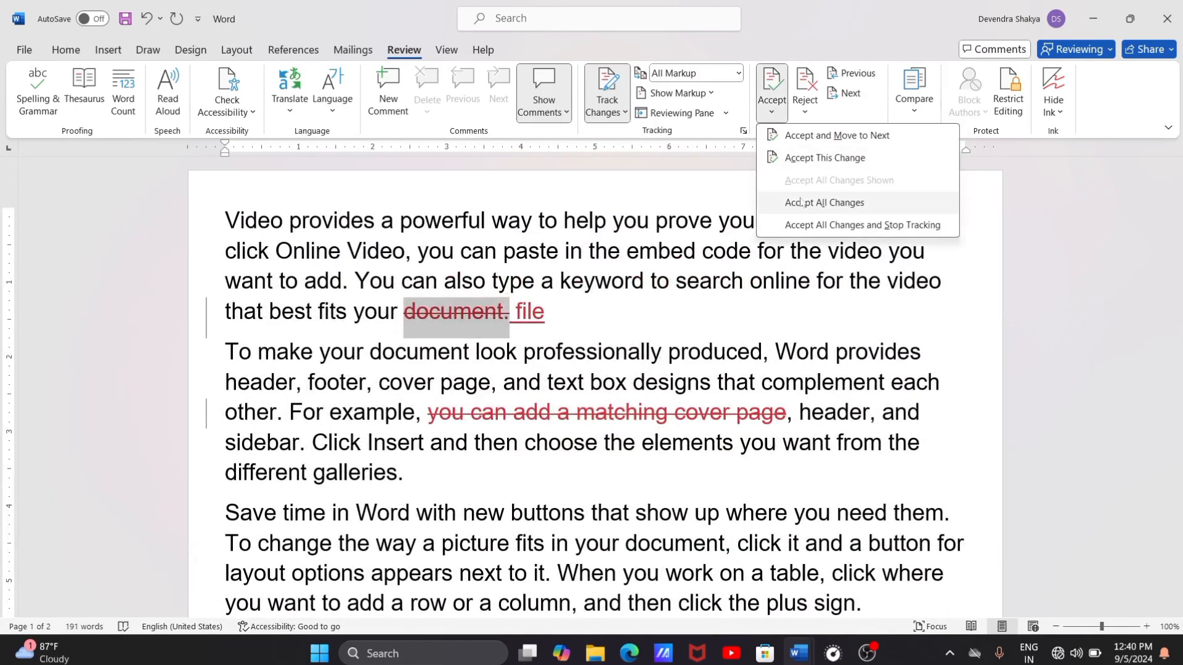
pyautogui.click(808, 162)
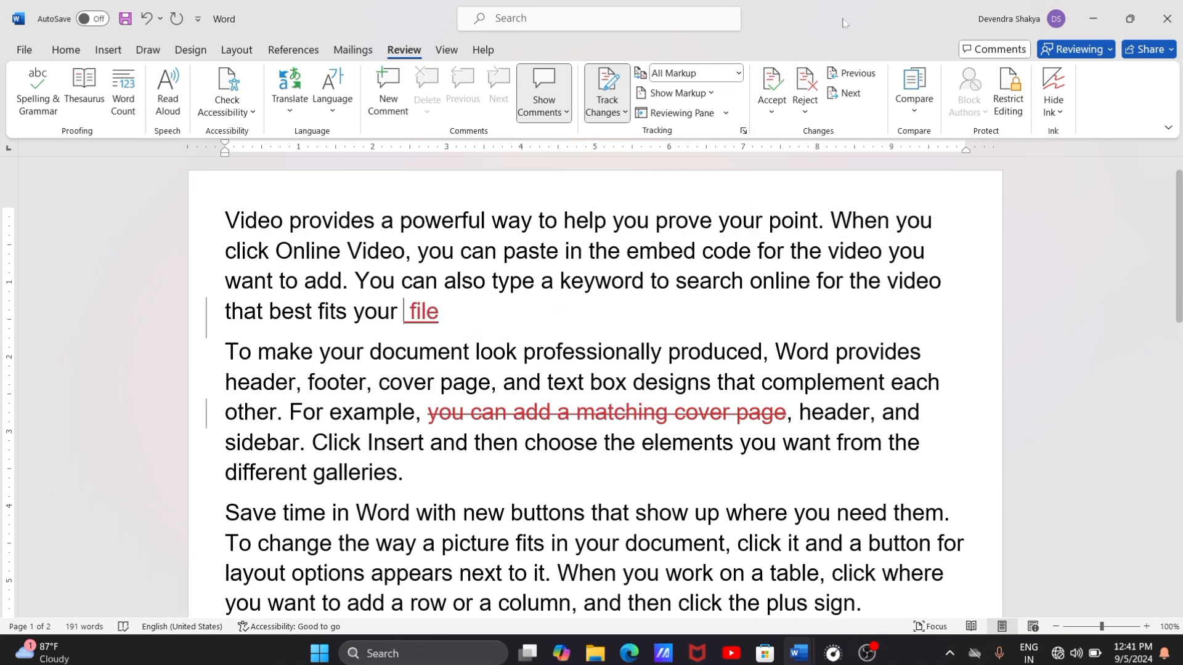
pyautogui.click(771, 83)
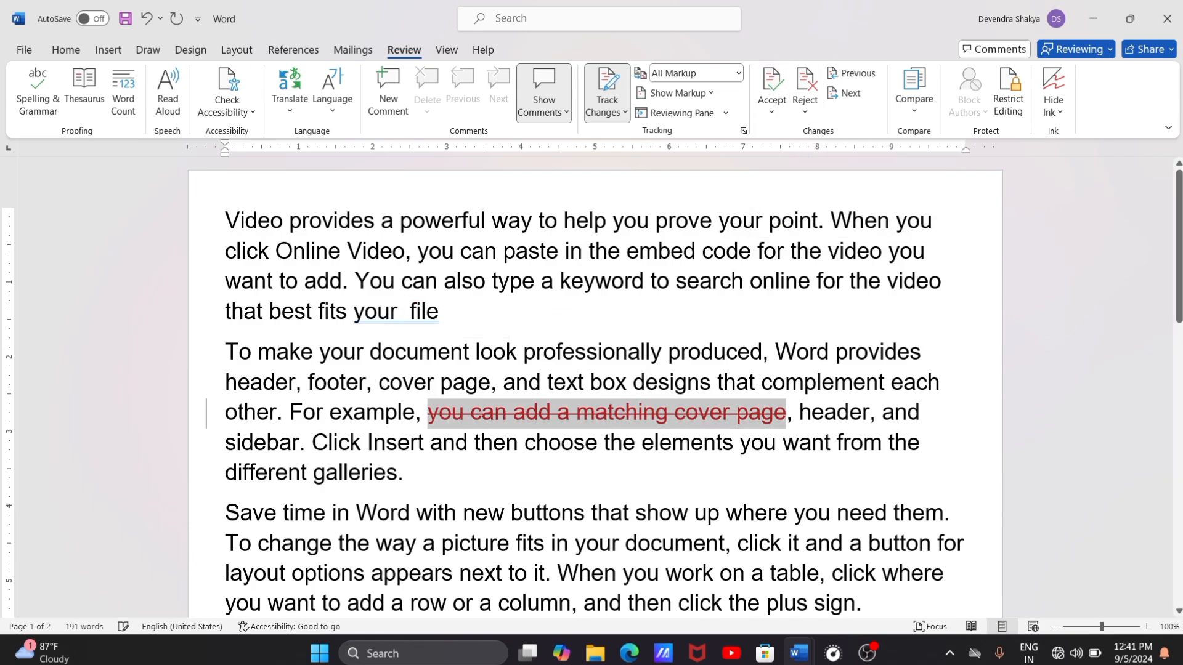
pyautogui.click(771, 83)
pyautogui.click(580, 372)
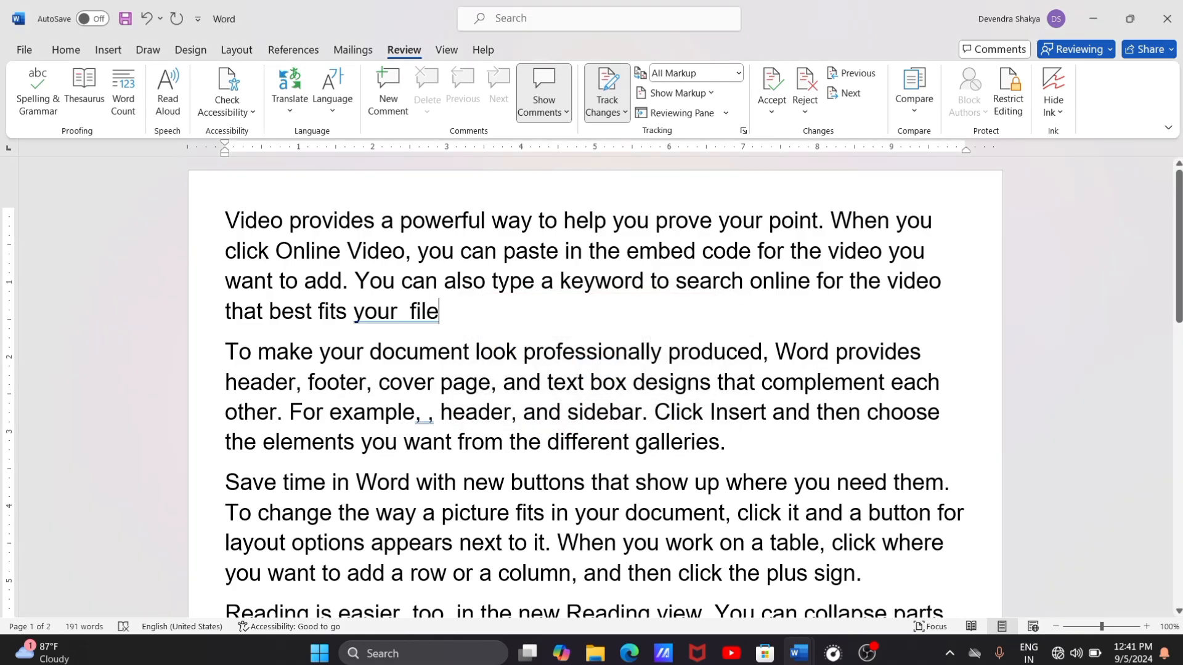
pyautogui.scroll(-4, 888, 149)
pyautogui.scroll(4, 887, 150)
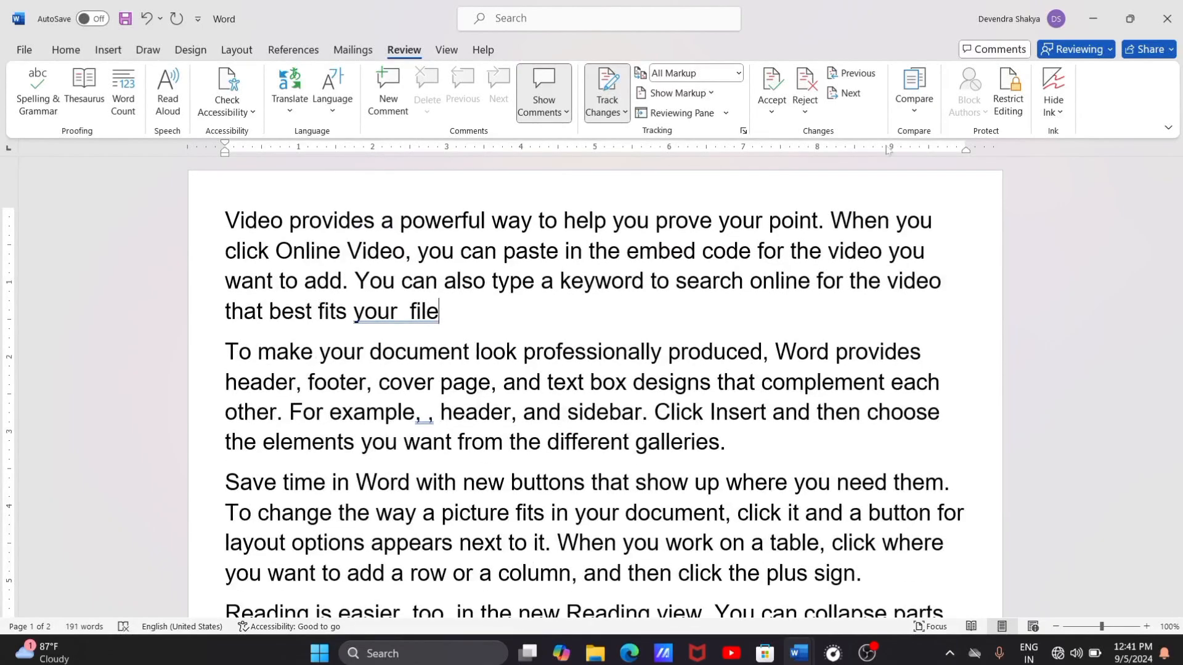
# Step: Undo the accepted changes and the tracked deletions of the cover page phrase and the "Themes and styles" paragraph
pyautogui.hotkey('ctrl', 'z')
pyautogui.hotkey('ctrl', 'z')
pyautogui.hotkey('ctrl', 'z')
pyautogui.hotkey('ctrl', 'z')
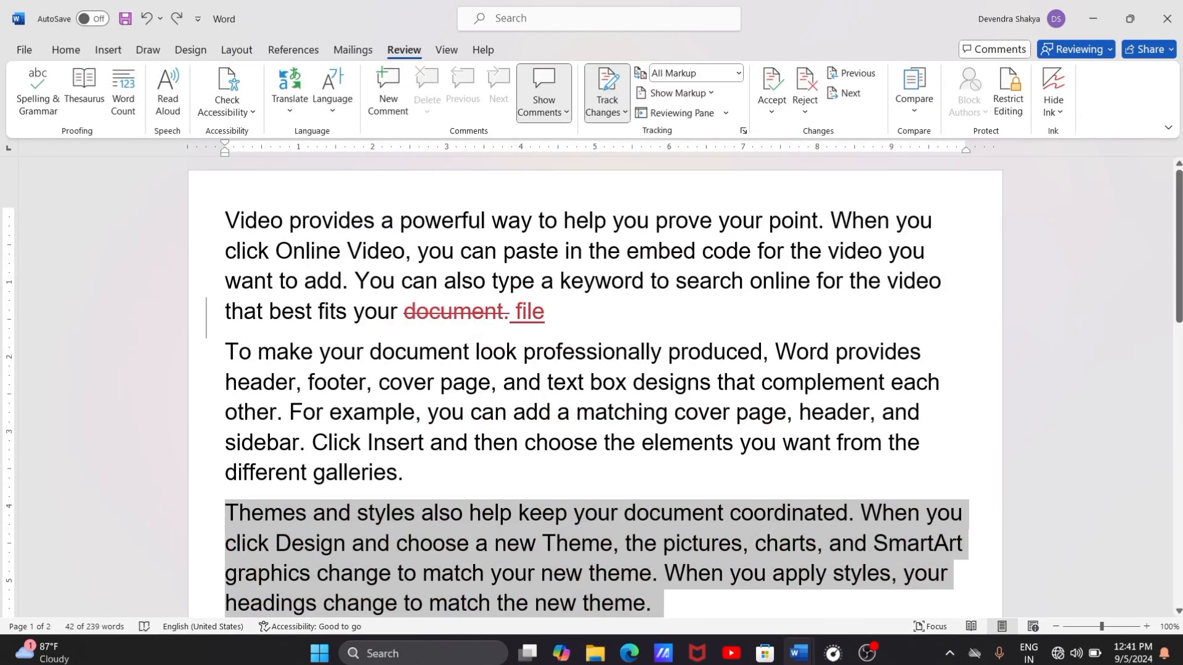
# Step: Delete the selected "Themes and styles" paragraph again as a tracked change and look over the document
pyautogui.press('Delete')
pyautogui.scroll(1, 595, 387)
pyautogui.scroll(-9, 595, 387)
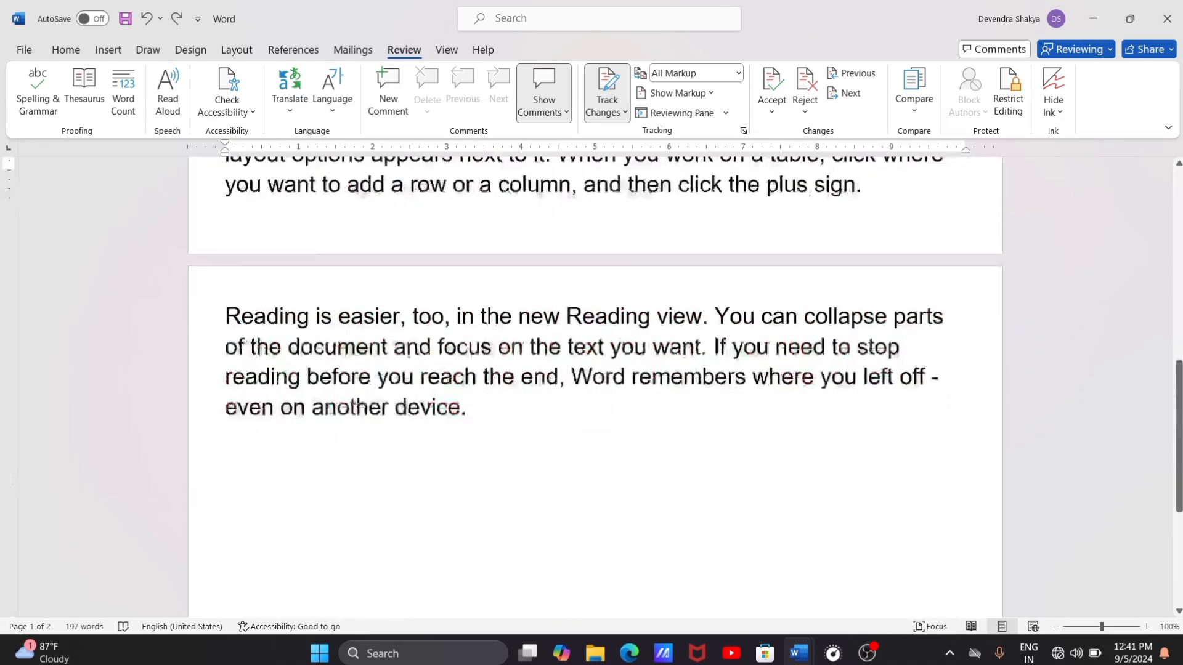
pyautogui.scroll(9, 595, 387)
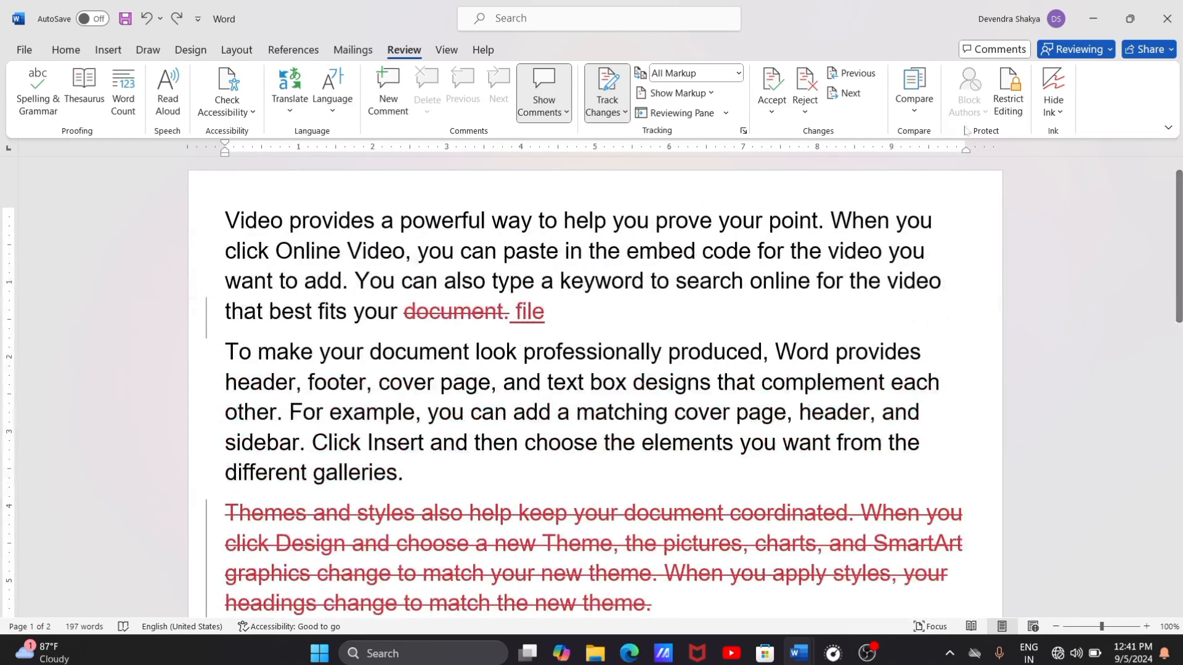
# Step: Reject all tracked changes in the document, look over the restored text, and undo the rejection
pyautogui.click(804, 112)
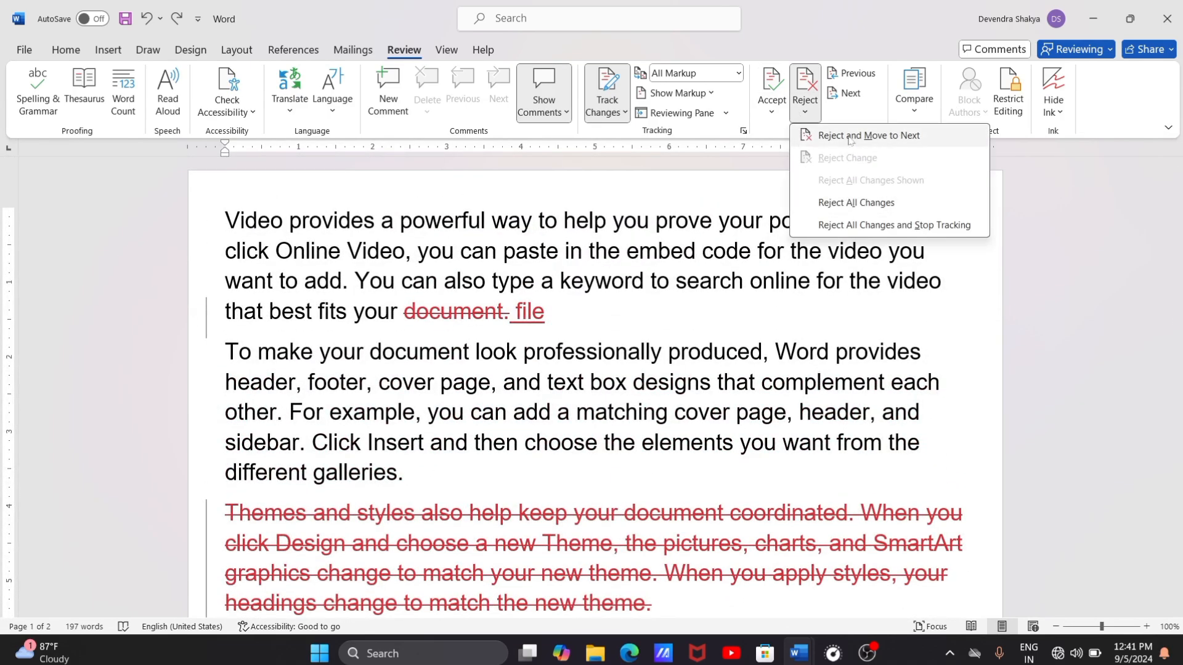
pyautogui.click(829, 211)
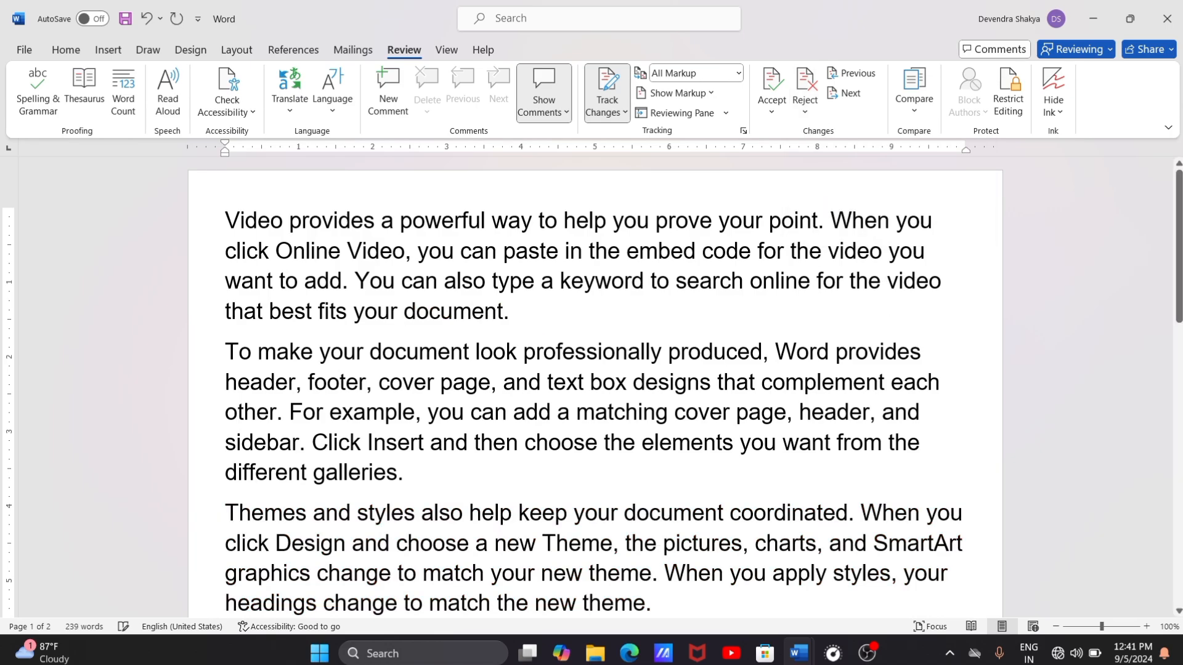
pyautogui.scroll(-5, 829, 211)
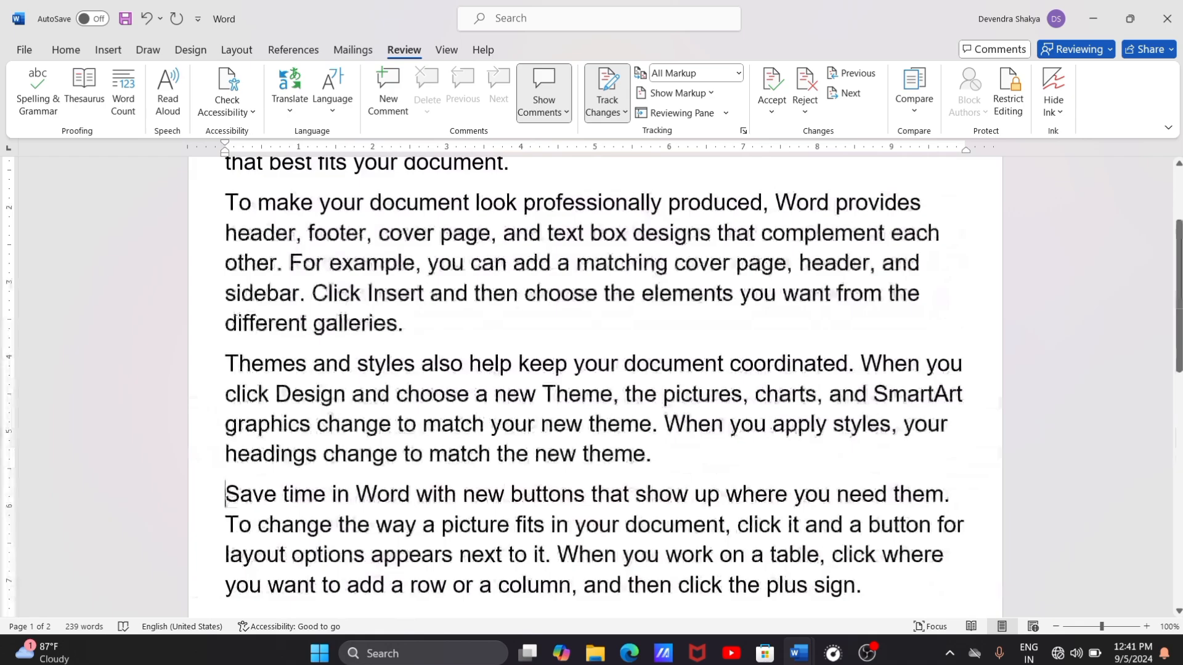
pyautogui.scroll(5, 595, 387)
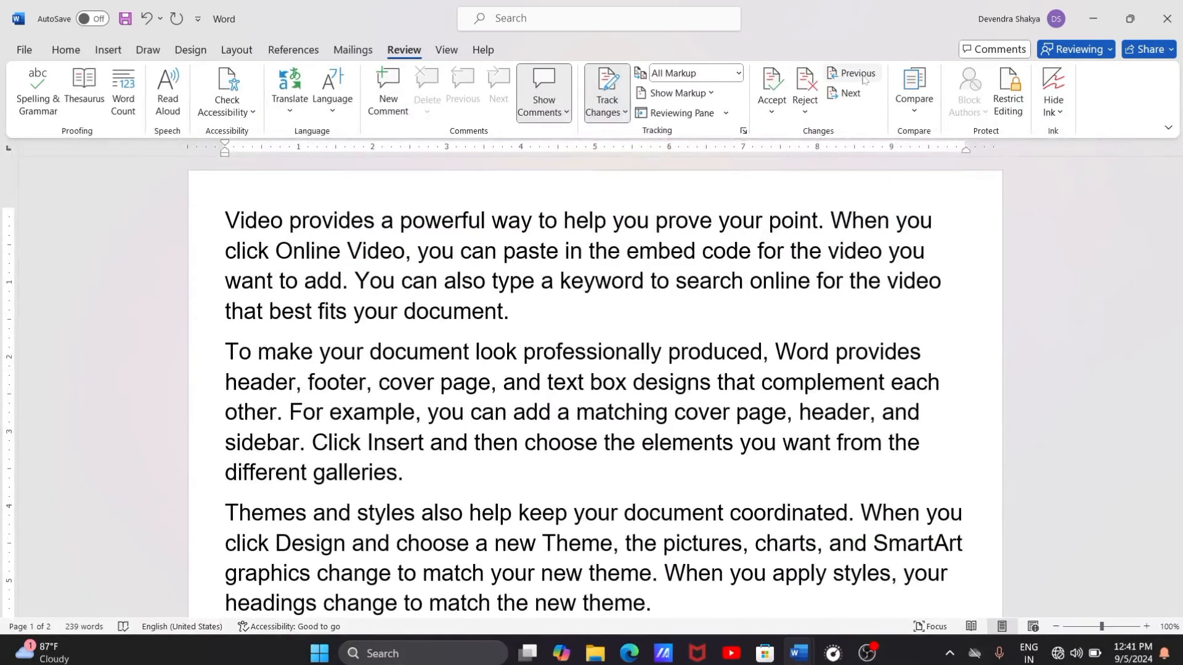
pyautogui.hotkey('ctrl', 'z')
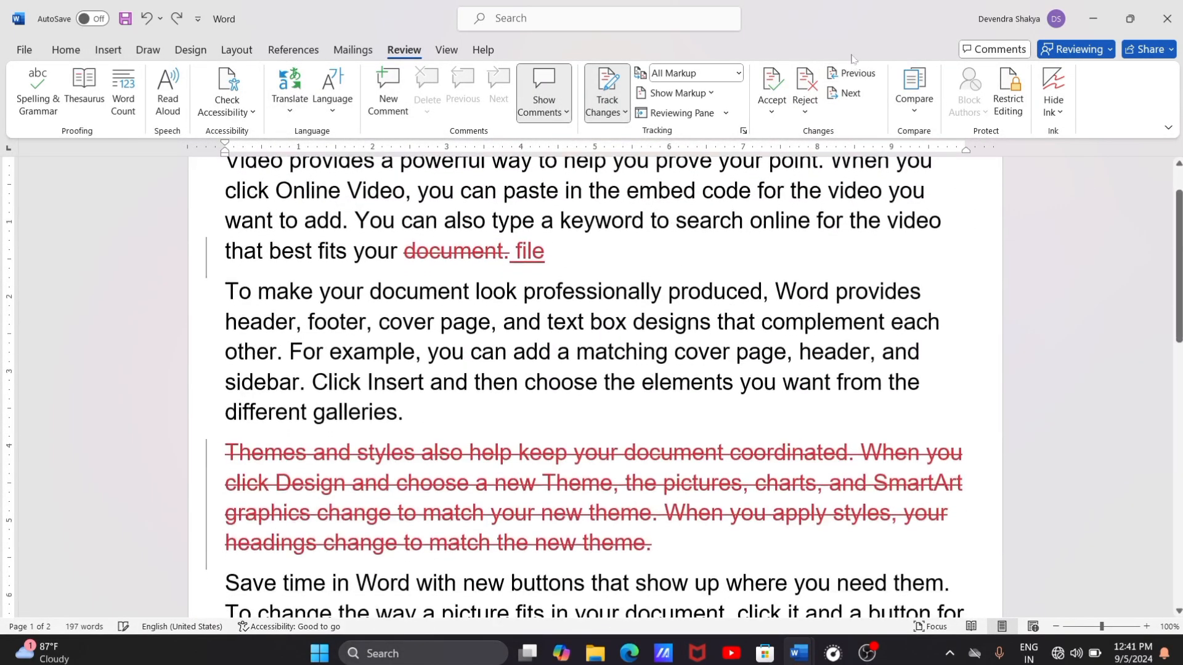
# Step: Go back to the tracked deletion of "document." and accept it, followed by accepting all remaining changes in the document
pyautogui.click(856, 74)
pyautogui.click(857, 74)
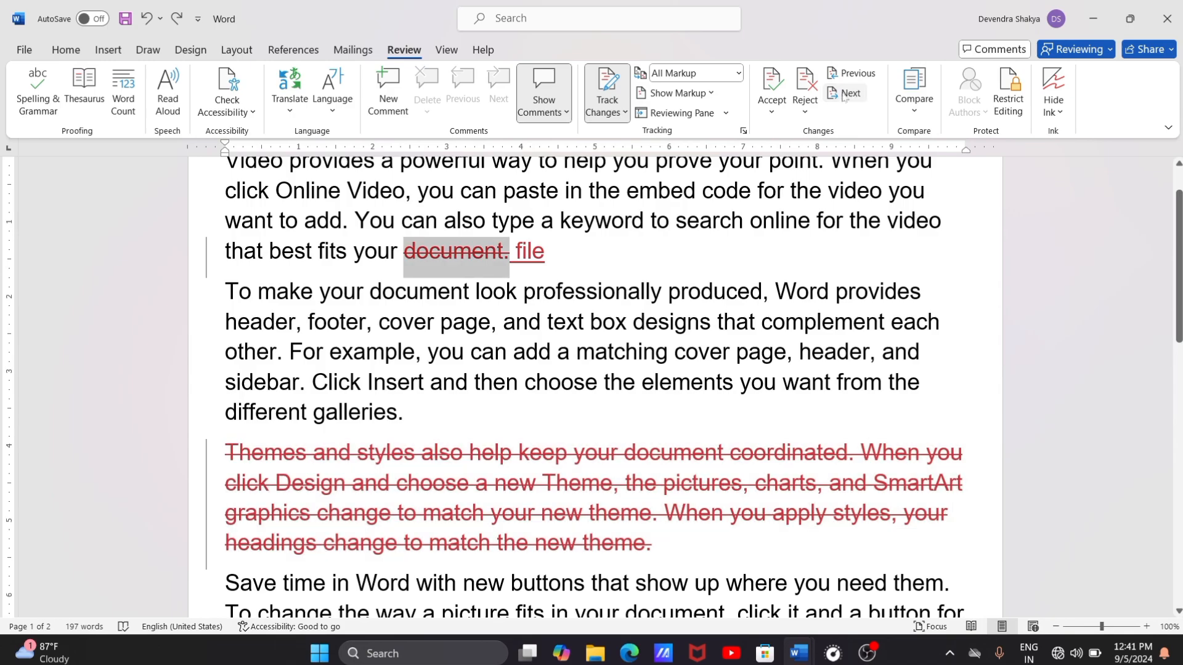
pyautogui.click(856, 74)
pyautogui.click(856, 75)
pyautogui.click(771, 86)
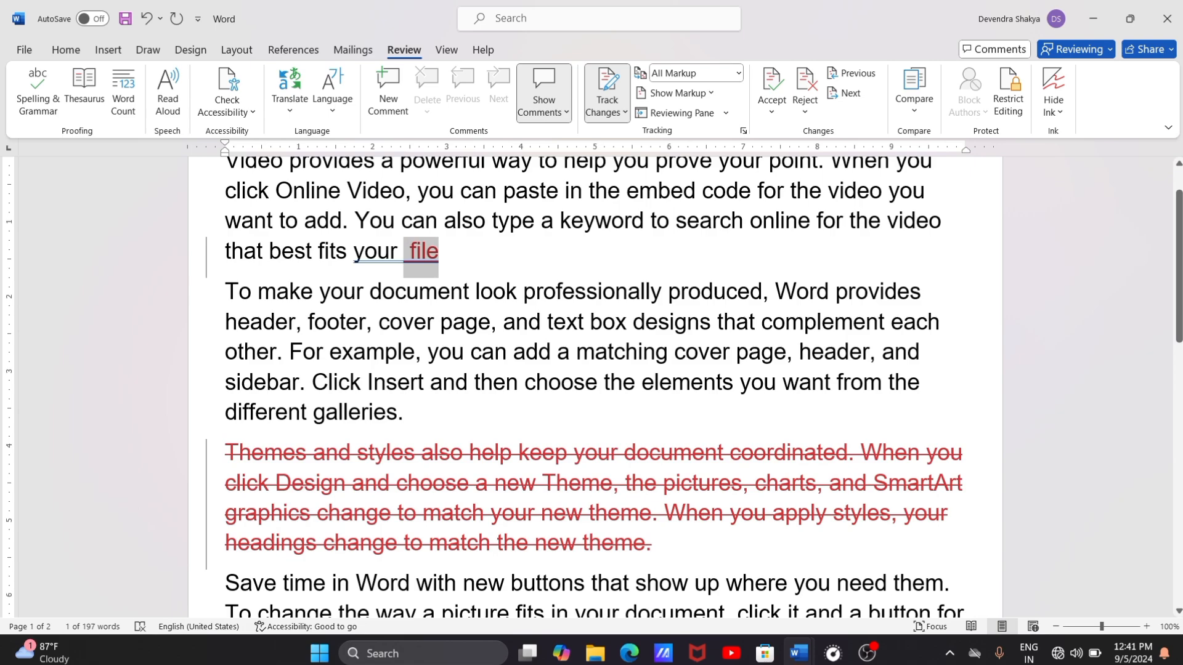
pyautogui.click(771, 110)
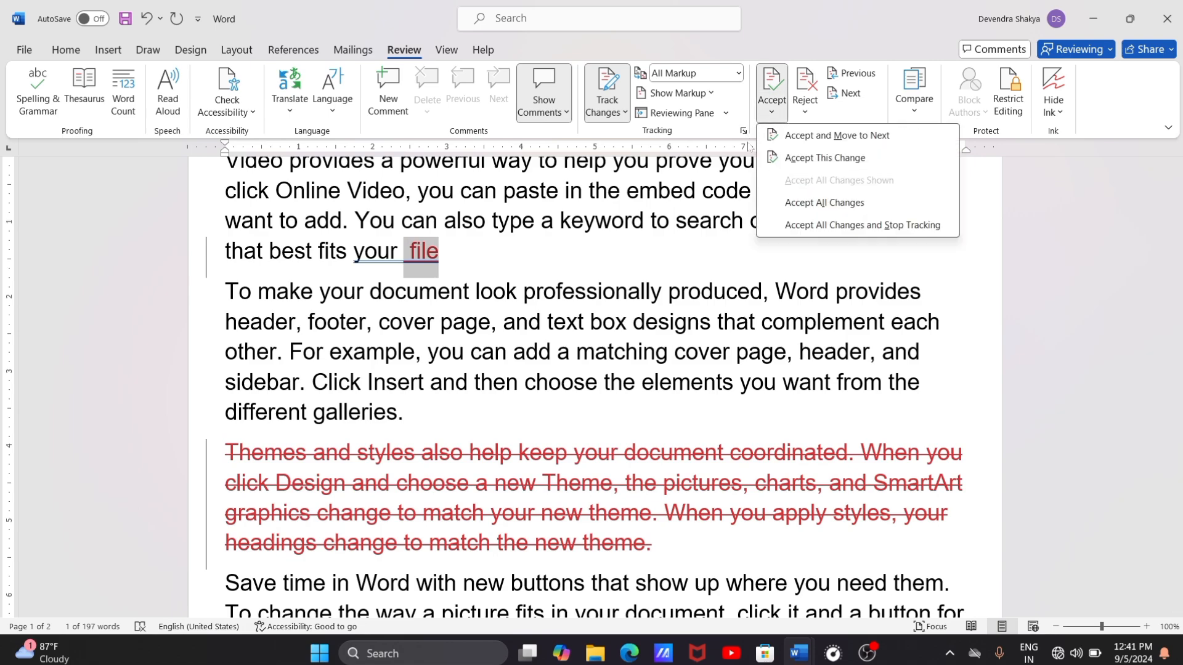
pyautogui.click(805, 208)
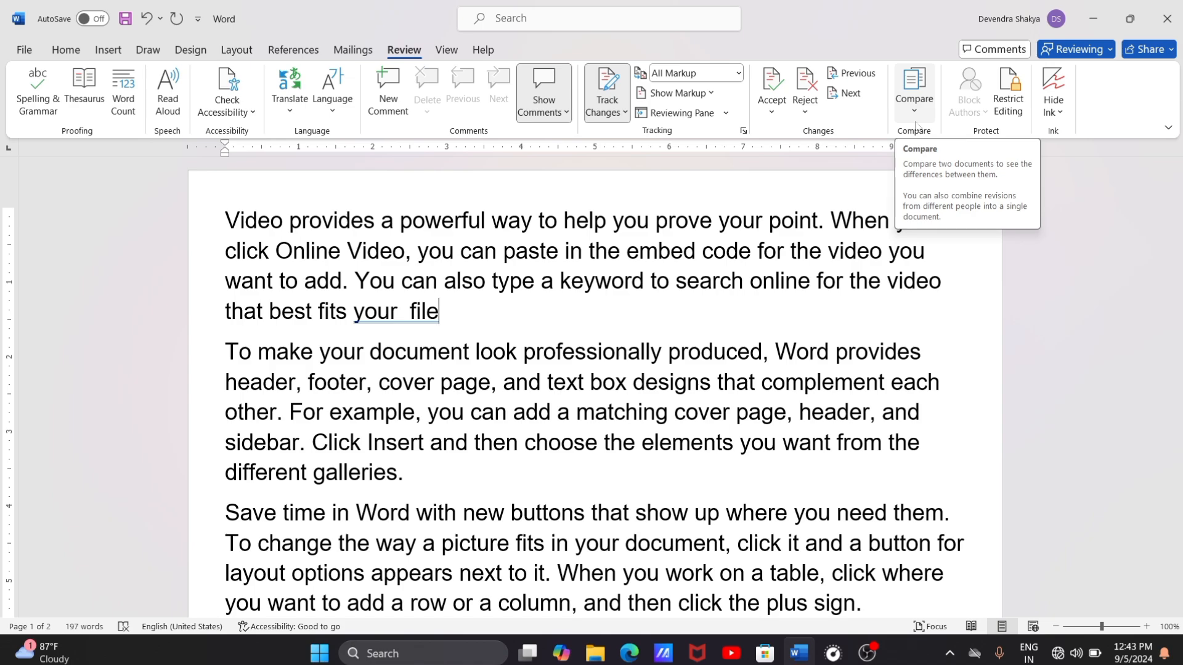
# Step: Open the Restrict Editing settings and switch the restriction allowing only one type of editing on and back off
pyautogui.click(1013, 109)
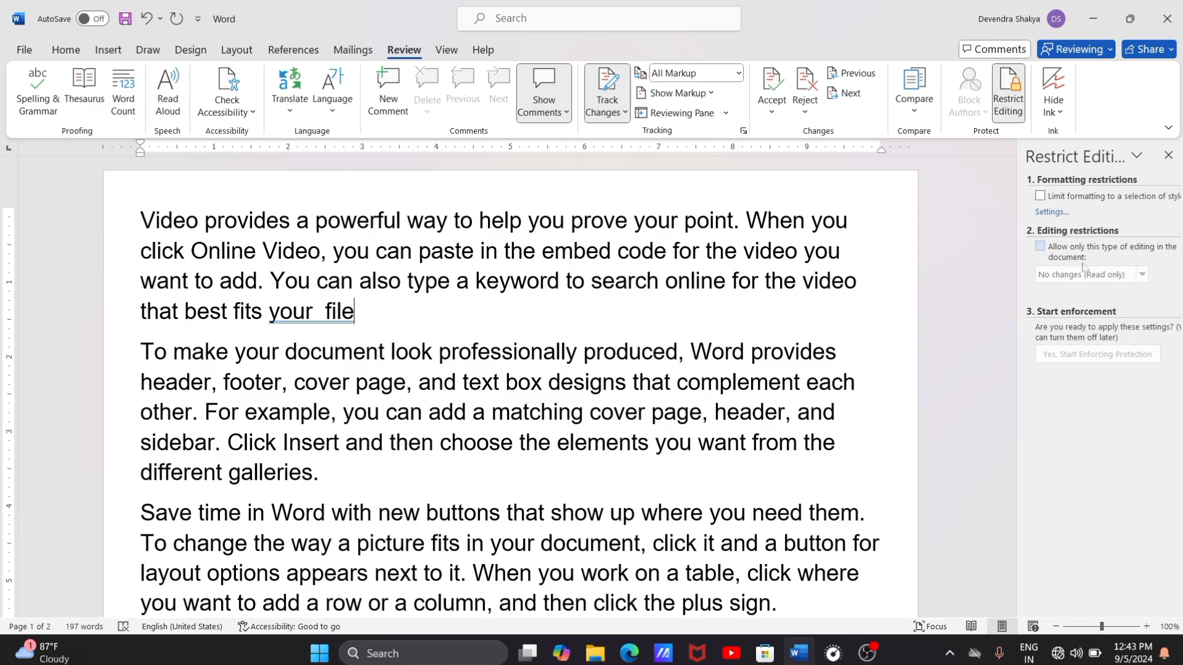
pyautogui.click(1041, 246)
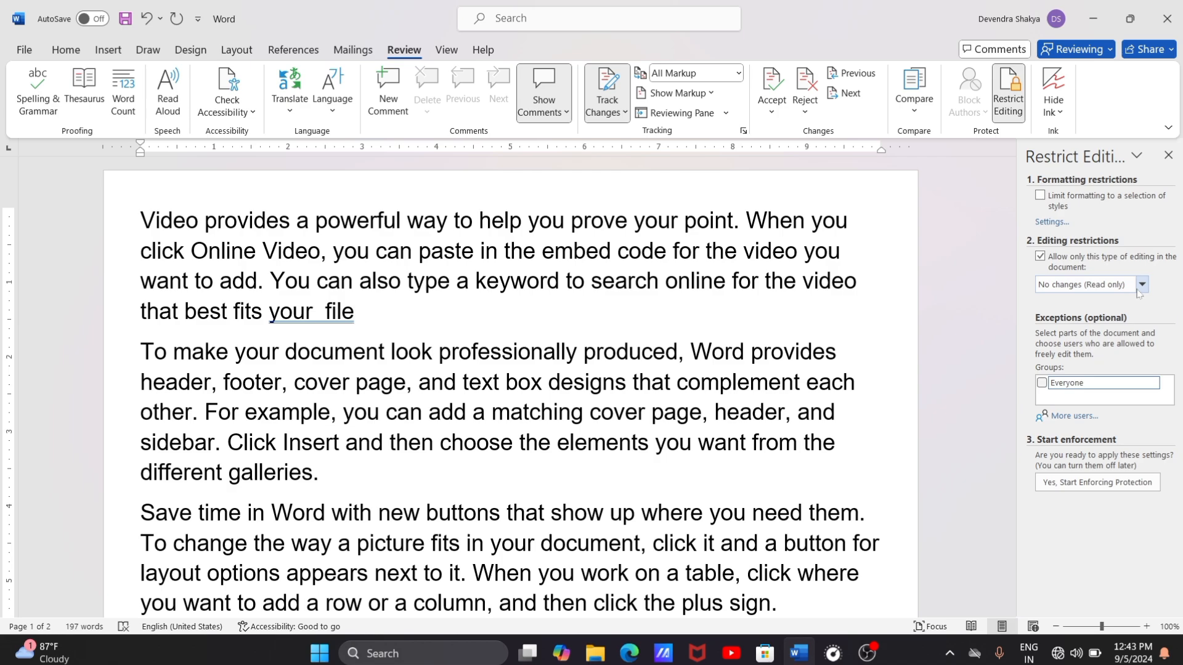
pyautogui.click(1041, 257)
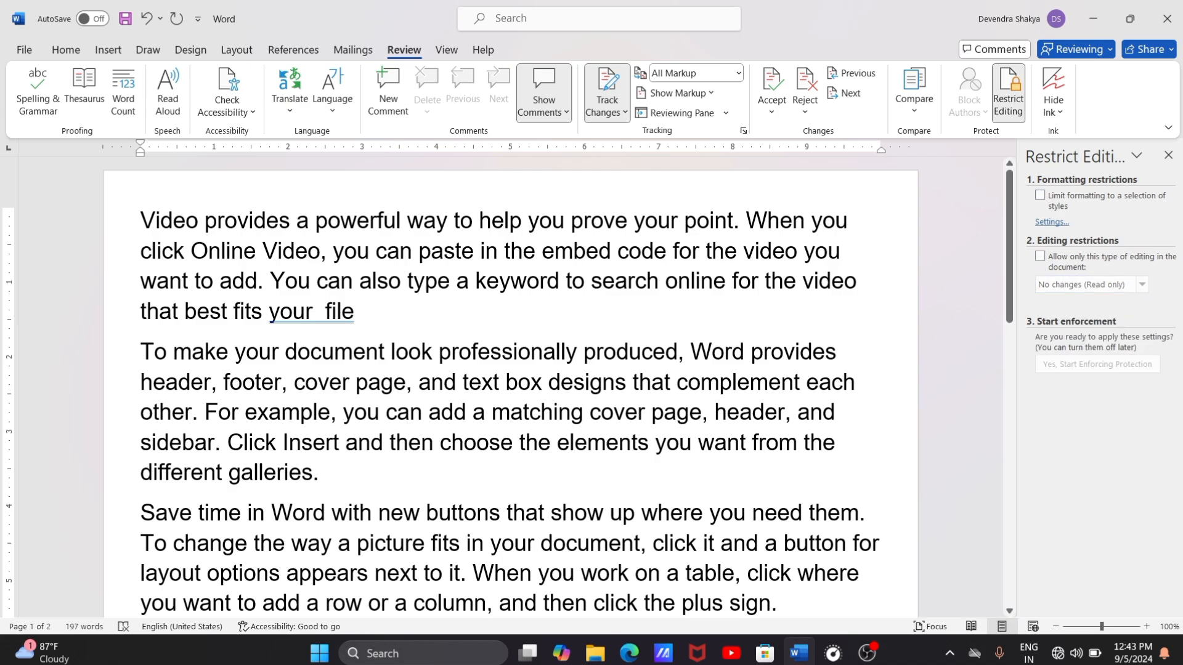